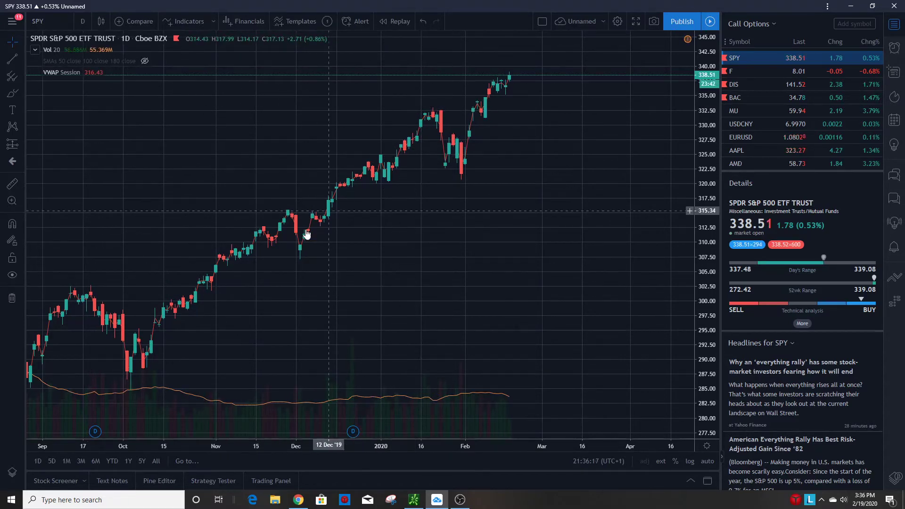
Zoom in, stretch the price scale to enlarge the daily candles, and shift to mid-February
{"action": "scroll", "coordinate": [345, 213], "scroll_direction": "up", "scroll_amount": 5}
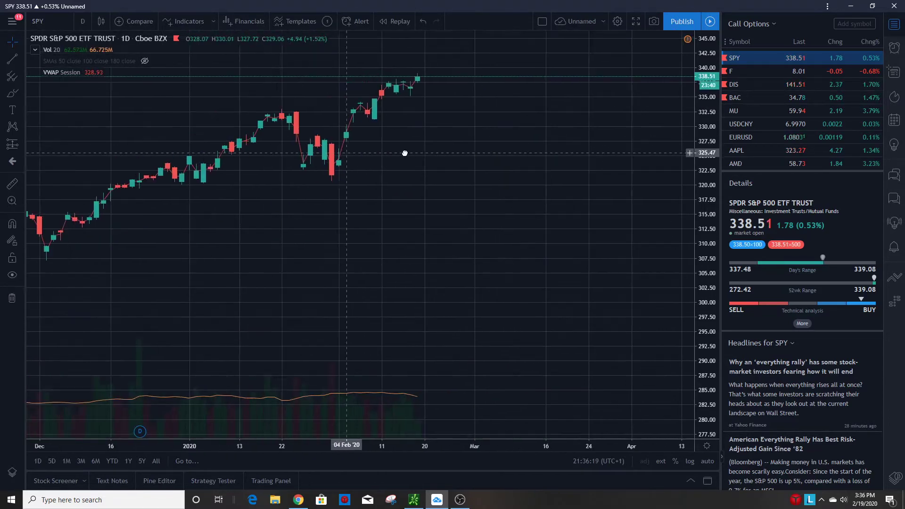
{"action": "scroll", "coordinate": [434, 155], "scroll_direction": "up", "scroll_amount": 3}
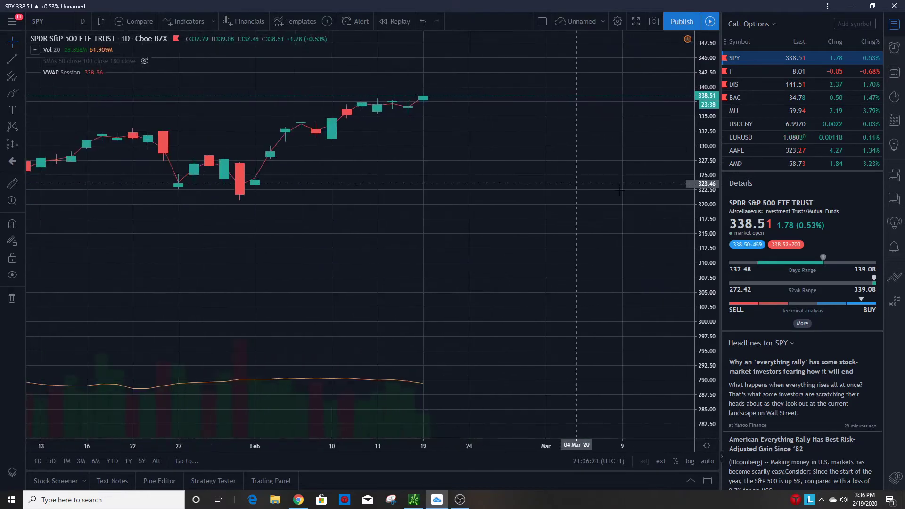
{"action": "left_click_drag", "start_coordinate": [711, 224], "coordinate": [711, 198]}
{"action": "left_click_drag", "start_coordinate": [413, 135], "coordinate": [464, 142]}
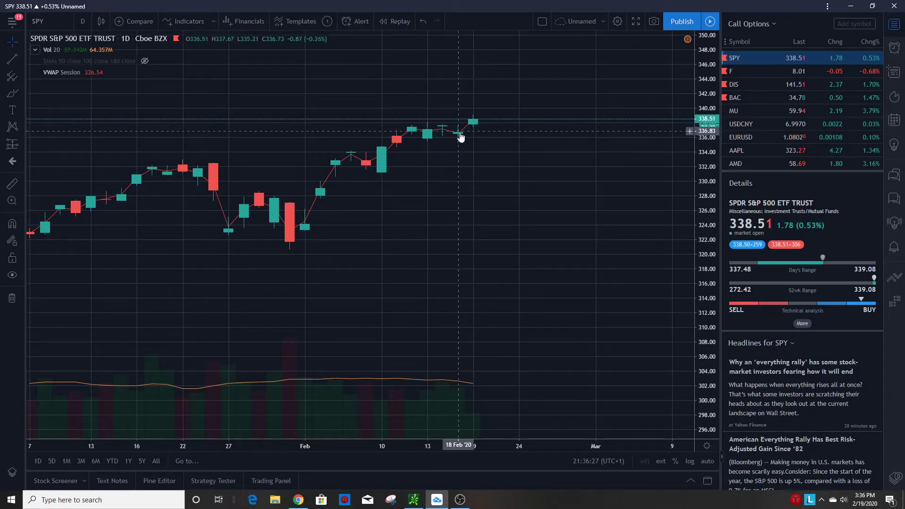
Keep the 1-day interval and zoom out to show November 2019 through February 2020
{"action": "mouse_move", "coordinate": [99, 49]}
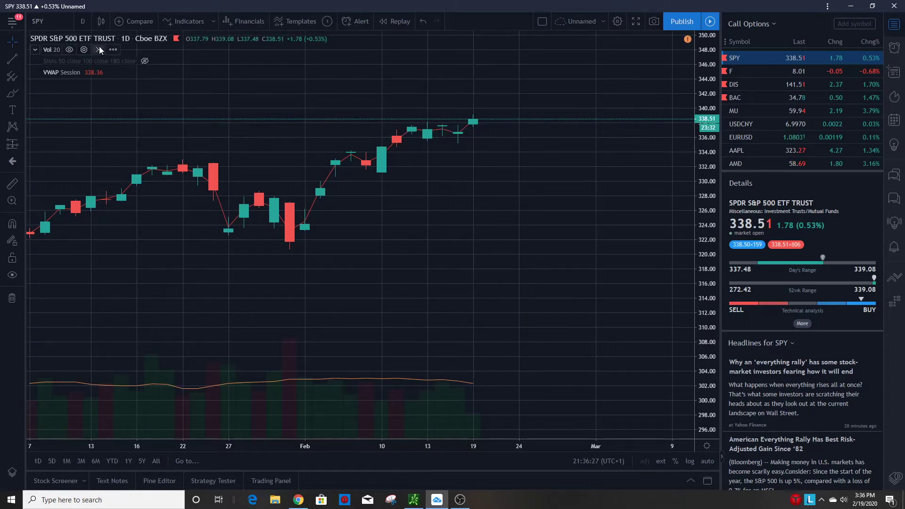
{"action": "left_click", "coordinate": [84, 22]}
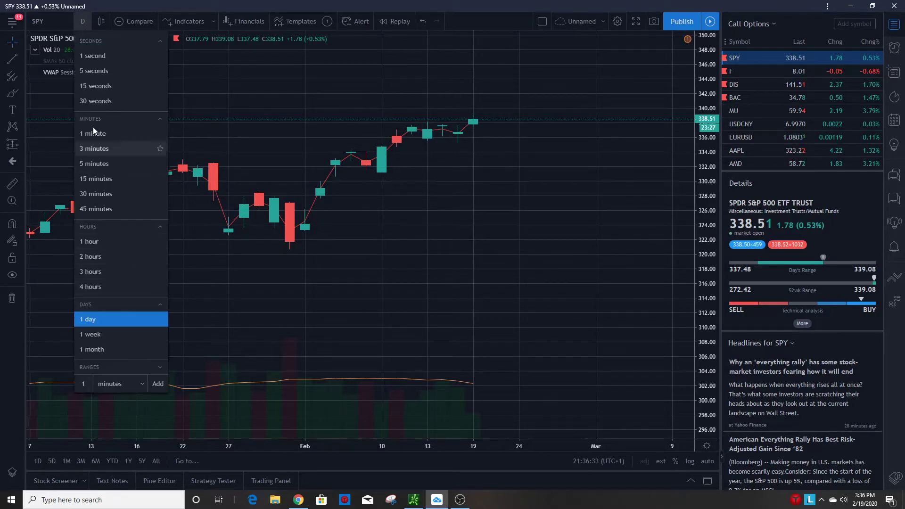
{"action": "left_click", "coordinate": [328, 264]}
{"action": "scroll", "coordinate": [367, 236], "scroll_direction": "down", "scroll_amount": 3}
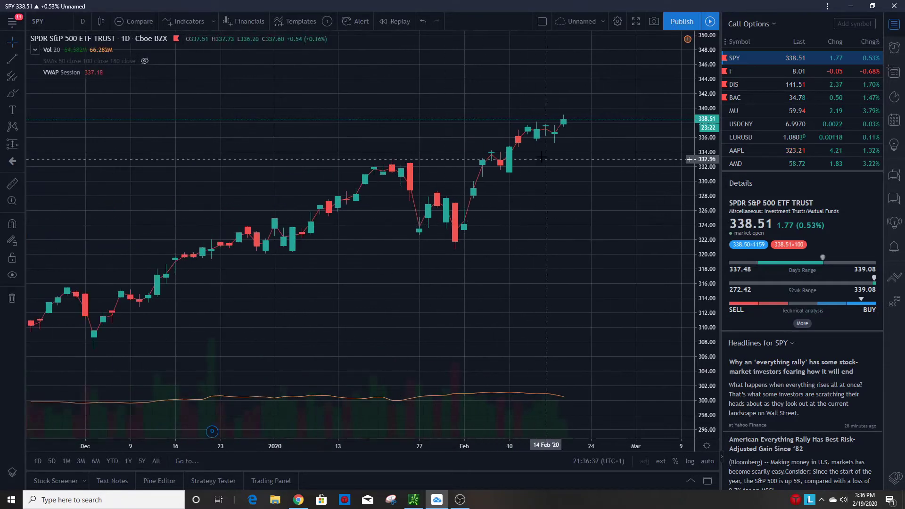
{"action": "scroll", "coordinate": [500, 206], "scroll_direction": "down", "scroll_amount": 5}
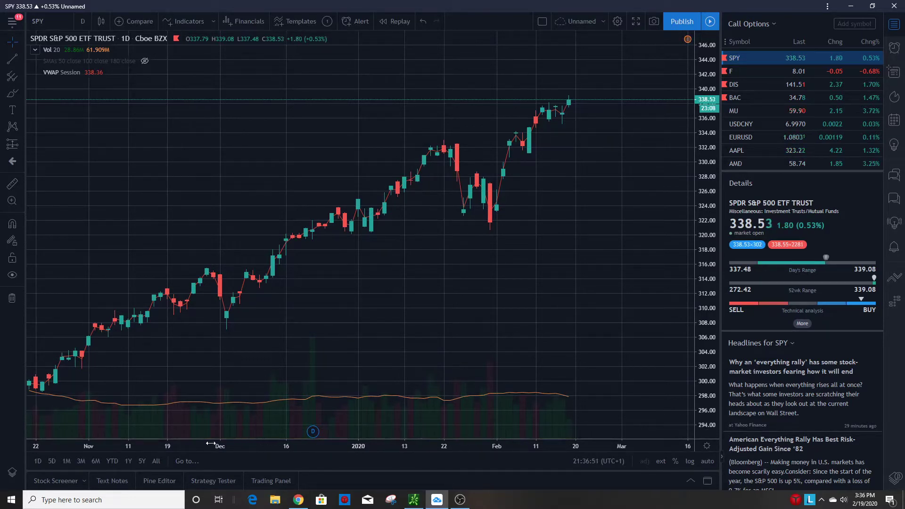
{"action": "left_click", "coordinate": [390, 429]}
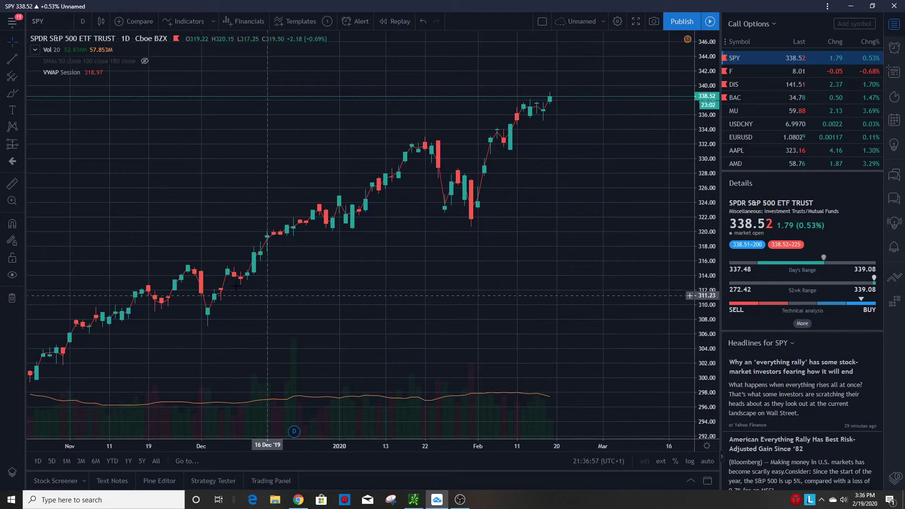
Zoom out and compress the price scale to fit 2015–2021 history, topping near 380
{"action": "left_click_drag", "start_coordinate": [160, 224], "coordinate": [352, 129]}
{"action": "left_click_drag", "start_coordinate": [274, 155], "coordinate": [346, 152]}
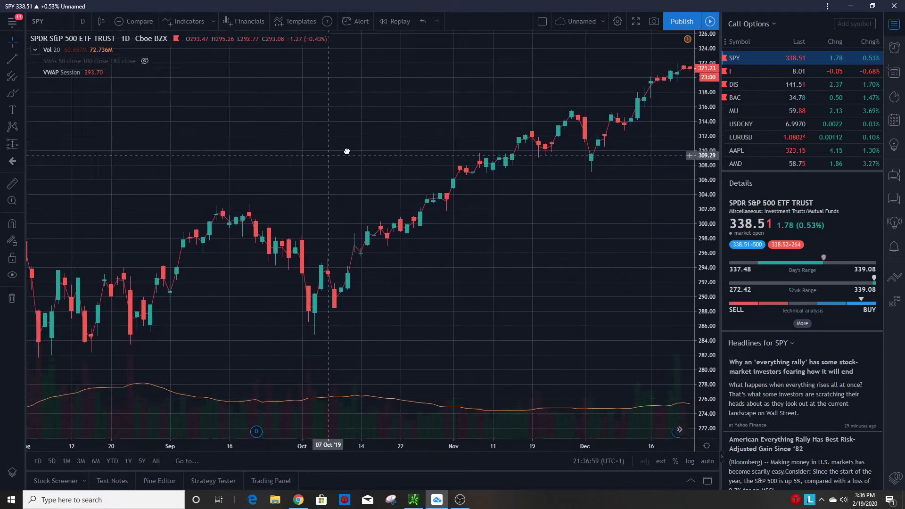
{"action": "scroll", "coordinate": [358, 155], "scroll_direction": "down", "scroll_amount": 10}
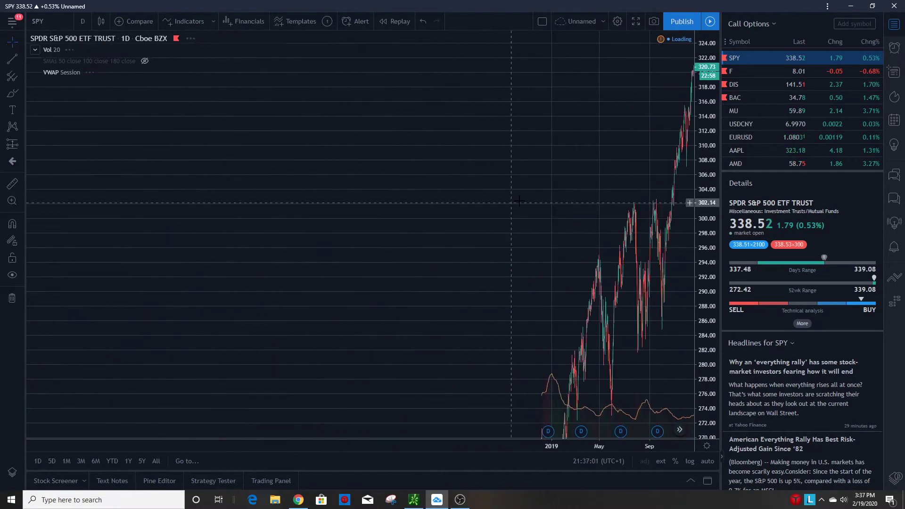
{"action": "scroll", "coordinate": [519, 201], "scroll_direction": "down", "scroll_amount": 5}
{"action": "left_click_drag", "start_coordinate": [518, 159], "coordinate": [387, 141]}
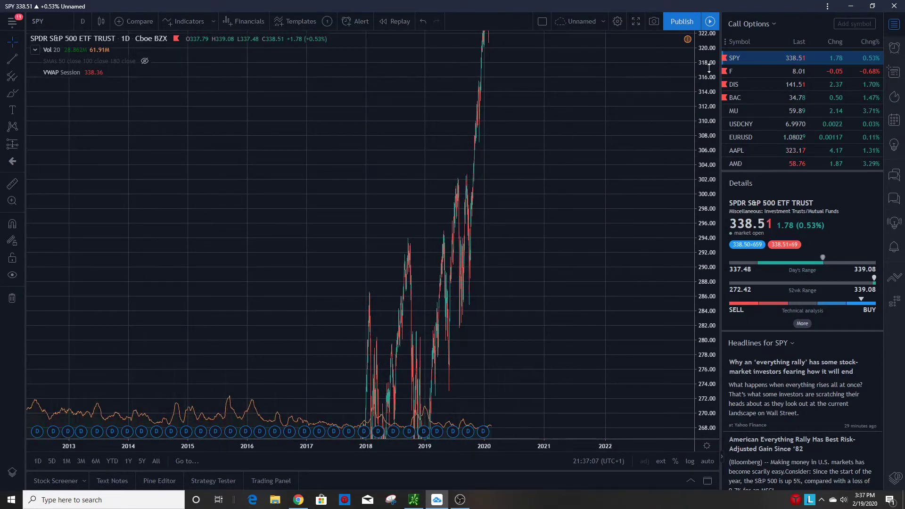
{"action": "left_click_drag", "start_coordinate": [707, 56], "coordinate": [707, 230]}
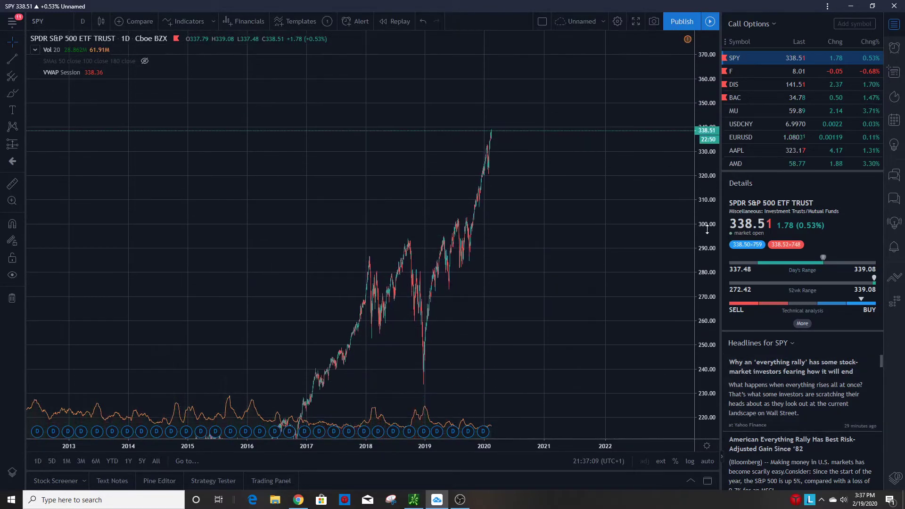
{"action": "left_click_drag", "start_coordinate": [709, 73], "coordinate": [709, 340]}
{"action": "left_click_drag", "start_coordinate": [438, 329], "coordinate": [518, 228]}
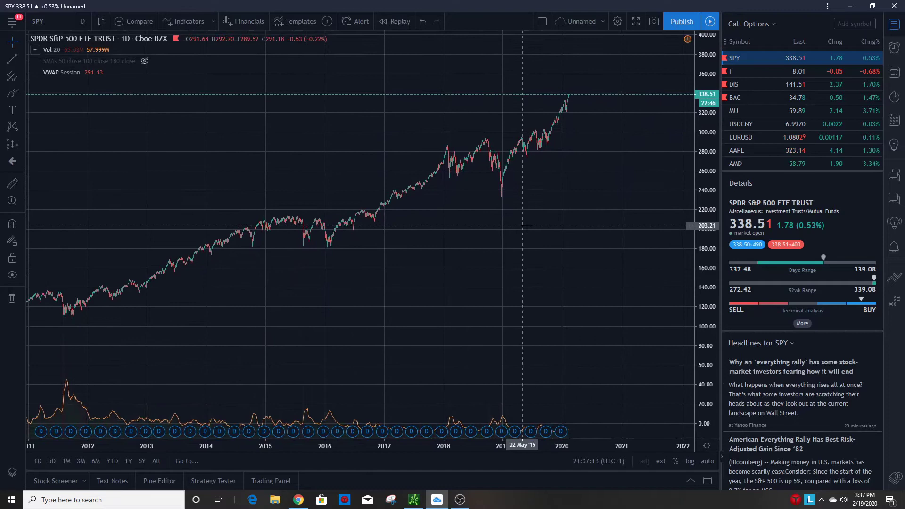
{"action": "mouse_move", "coordinate": [715, 210]}
{"action": "left_mouse_down"}
{"action": "mouse_move", "coordinate": [714, 175]}
{"action": "mouse_move", "coordinate": [713, 210]}
{"action": "left_mouse_up"}
Pan back to load 2009 history, then settle the view on roughly 2012–2022
{"action": "left_click_drag", "start_coordinate": [346, 275], "coordinate": [422, 274]}
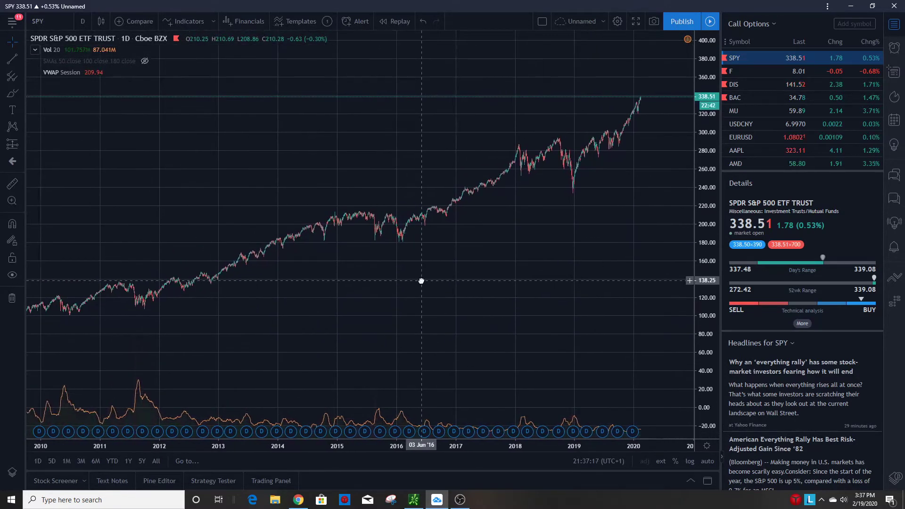
{"action": "left_click_drag", "start_coordinate": [513, 274], "coordinate": [499, 262]}
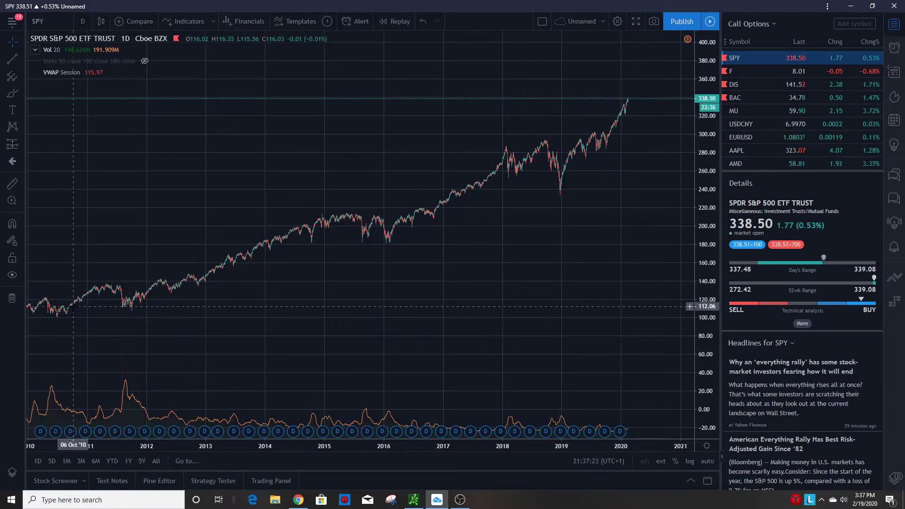
{"action": "left_click_drag", "start_coordinate": [41, 307], "coordinate": [273, 222]}
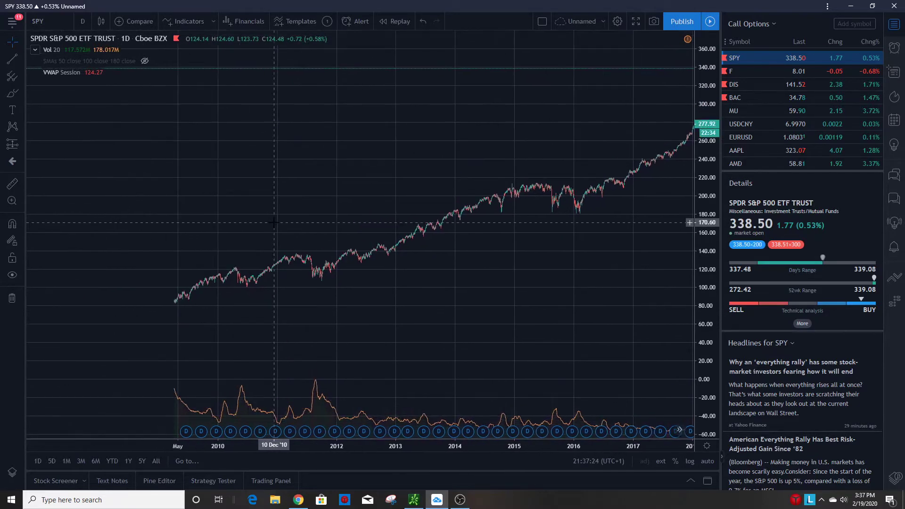
{"action": "left_click_drag", "start_coordinate": [448, 170], "coordinate": [313, 184]}
{"action": "left_click_drag", "start_coordinate": [374, 177], "coordinate": [292, 189]}
{"action": "left_click_drag", "start_coordinate": [377, 175], "coordinate": [290, 176]}
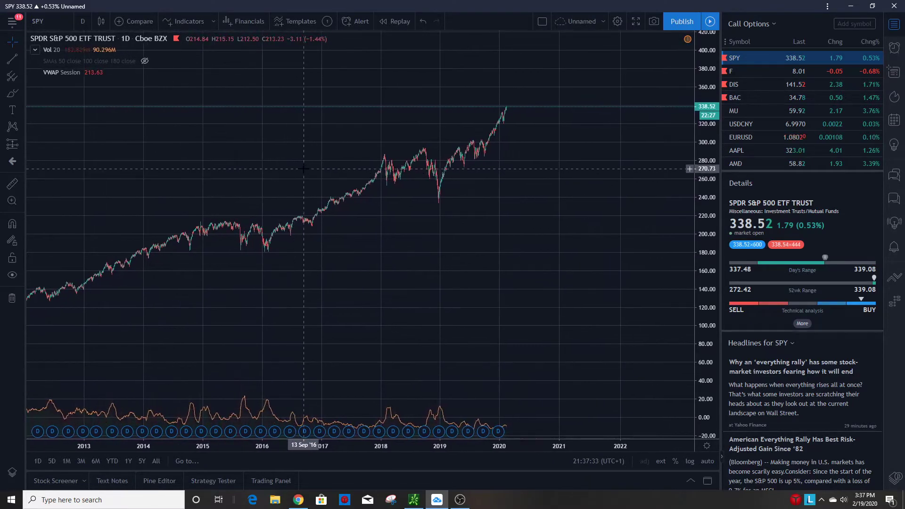
{"action": "scroll", "coordinate": [303, 165], "scroll_direction": "up", "scroll_amount": 3}
{"action": "left_click_drag", "start_coordinate": [253, 144], "coordinate": [282, 152]}
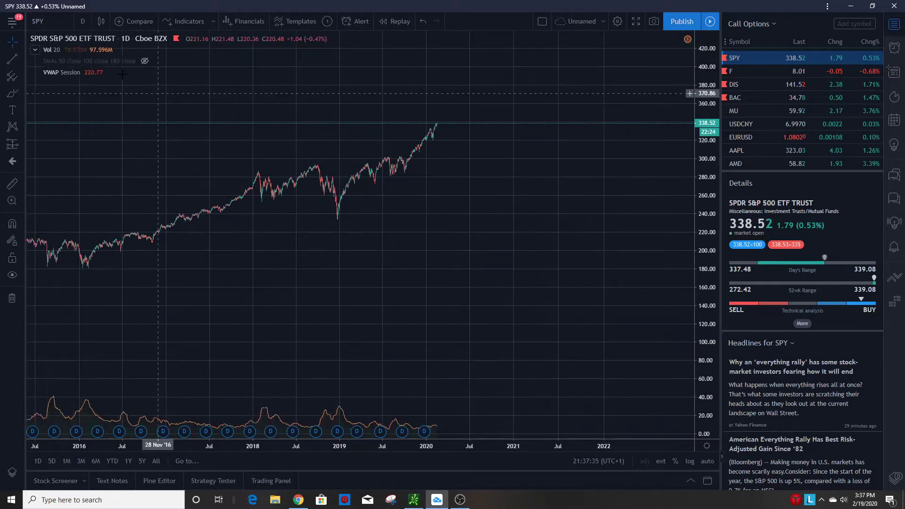
Keep daily bars and zoom in to September 2019 through mid-February 2020
{"action": "left_click", "coordinate": [86, 22]}
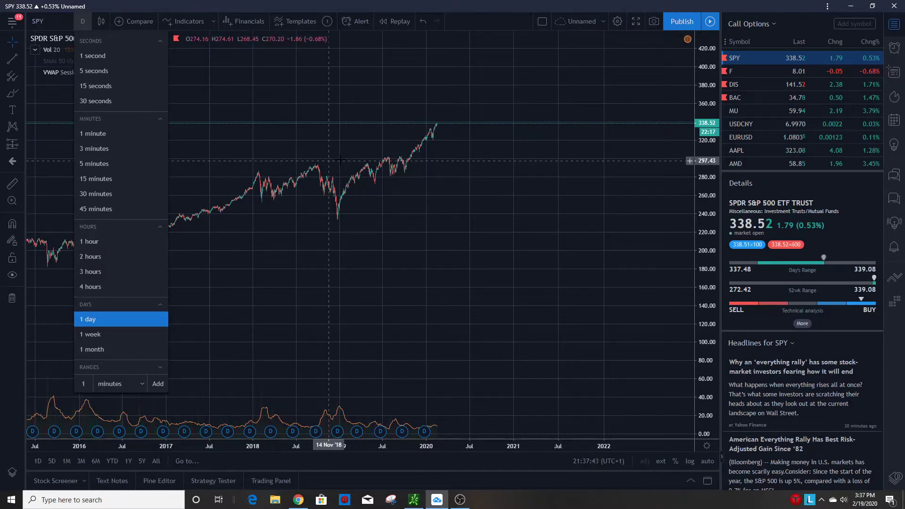
{"action": "scroll", "coordinate": [317, 171], "scroll_direction": "up", "scroll_amount": 3}
{"action": "scroll", "coordinate": [370, 192], "scroll_direction": "up", "scroll_amount": 3}
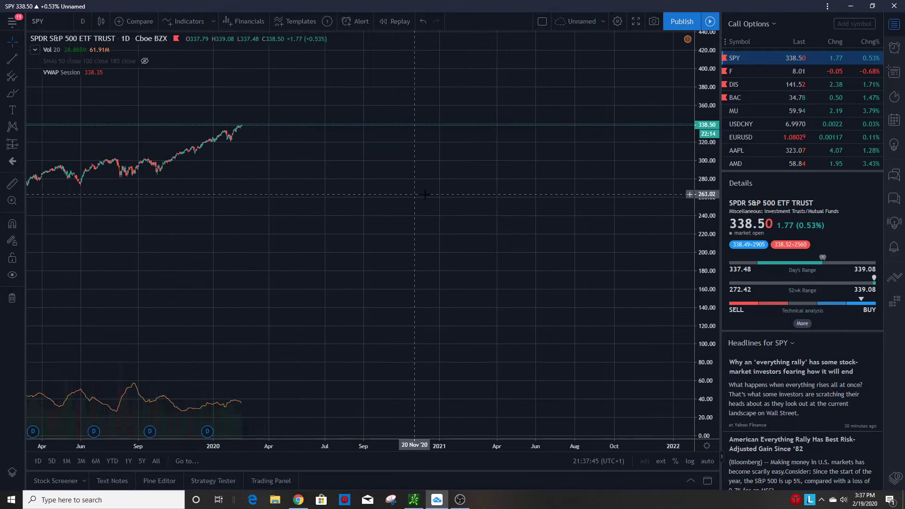
{"action": "scroll", "coordinate": [375, 203], "scroll_direction": "up", "scroll_amount": 5}
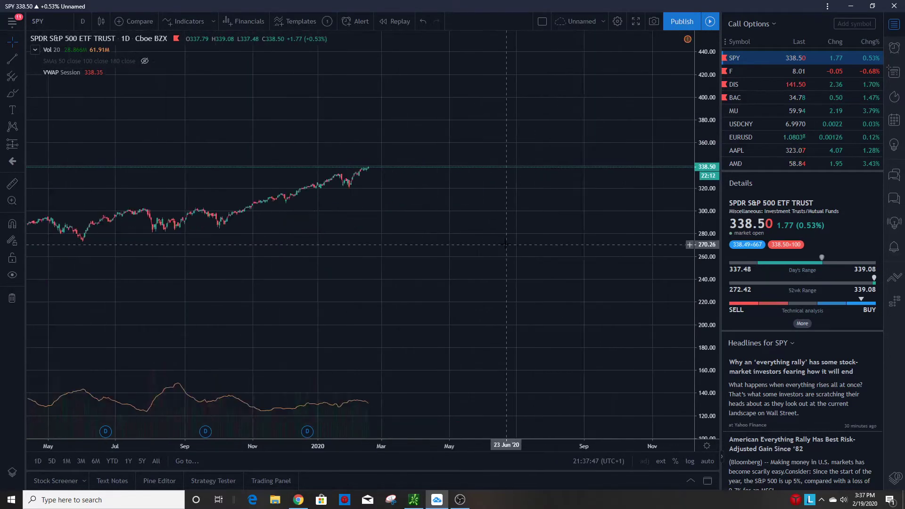
{"action": "scroll", "coordinate": [403, 224], "scroll_direction": "up", "scroll_amount": 5}
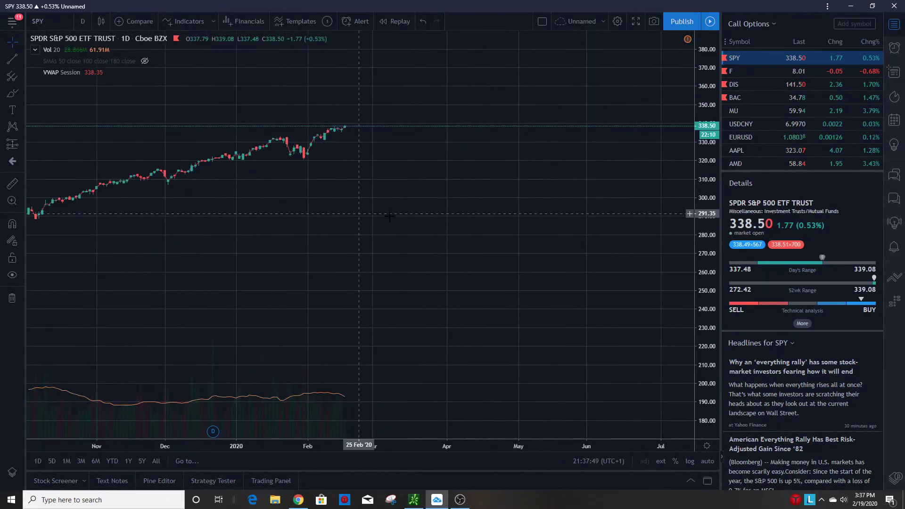
{"action": "left_click_drag", "start_coordinate": [390, 196], "coordinate": [465, 144]}
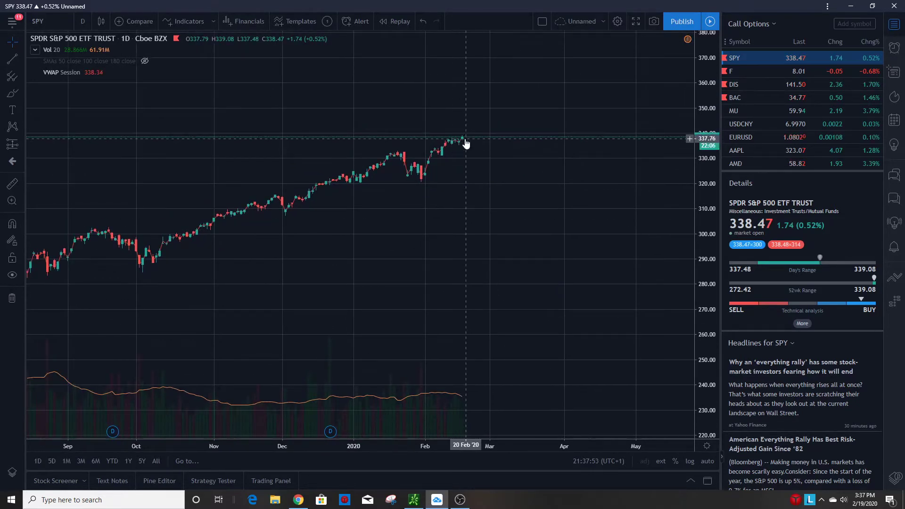
Switch to 5-minute bars and enlarge them, centred on the 19 February price jump
{"action": "left_click", "coordinate": [82, 23]}
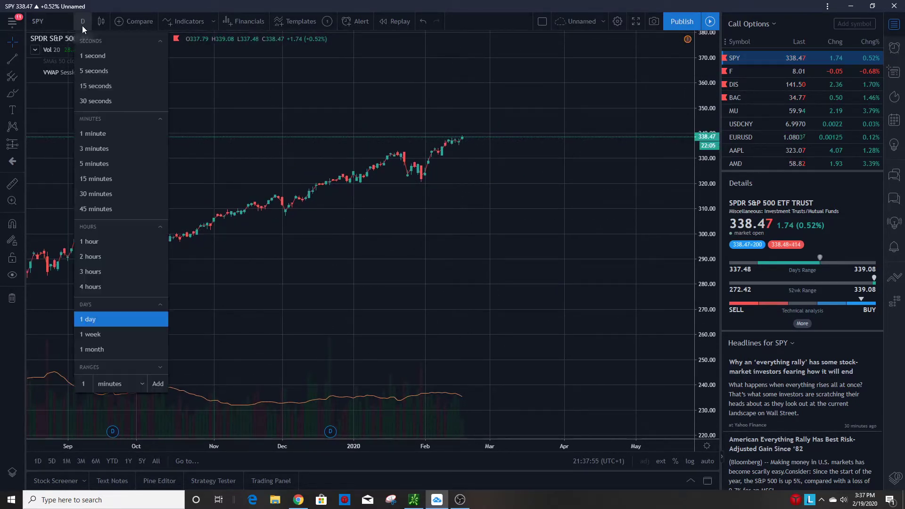
{"action": "left_click", "coordinate": [99, 163]}
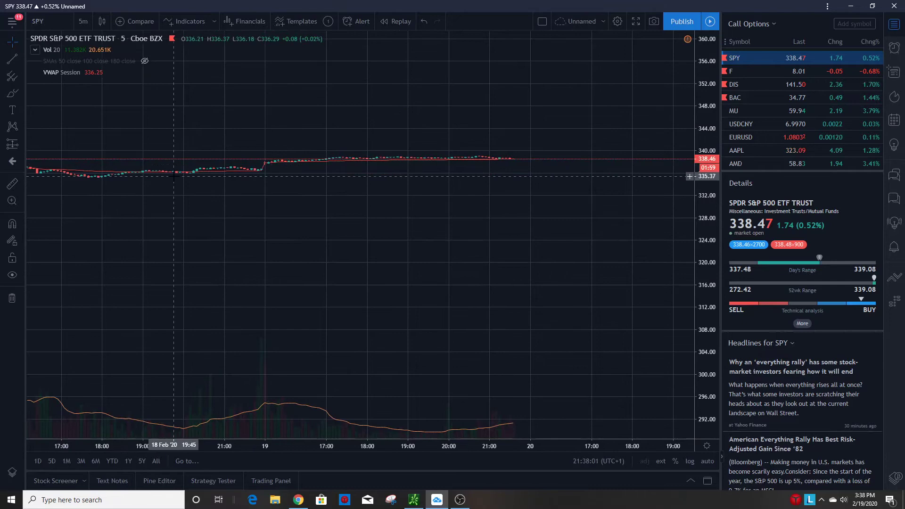
{"action": "left_click_drag", "start_coordinate": [703, 142], "coordinate": [701, 36]}
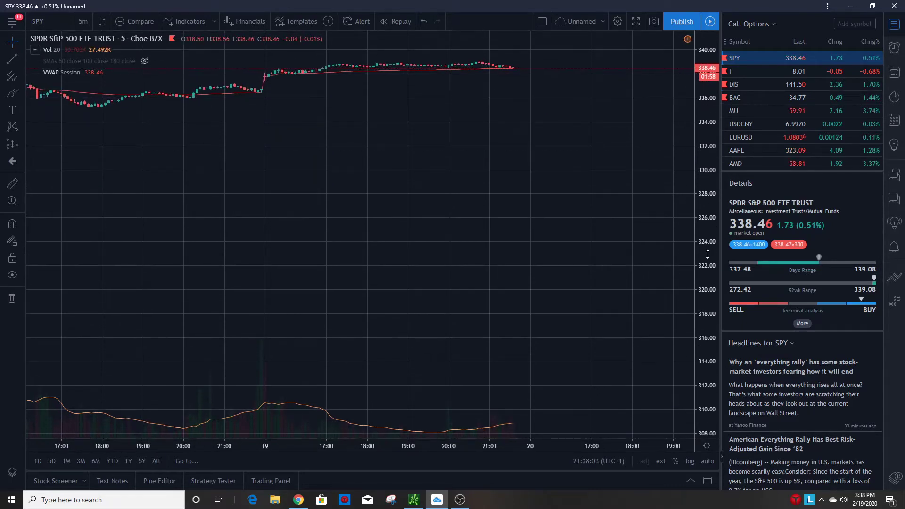
{"action": "left_click_drag", "start_coordinate": [427, 101], "coordinate": [453, 263]}
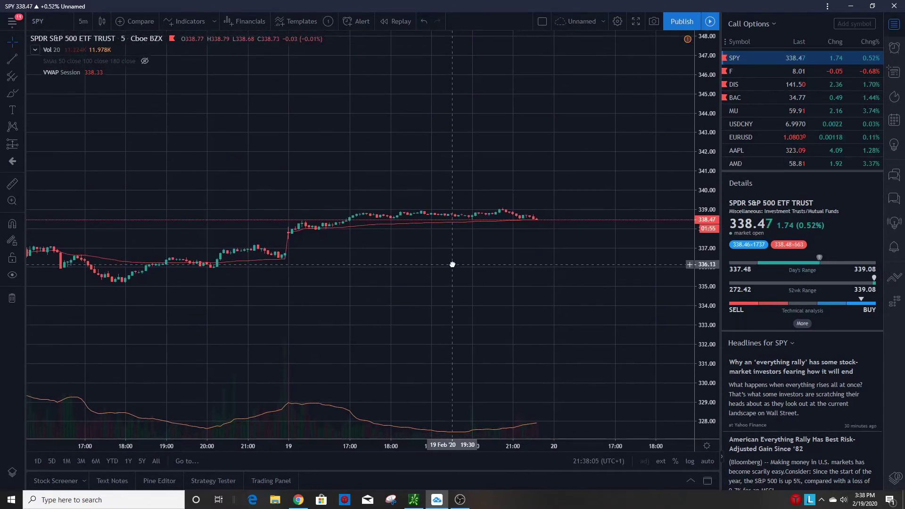
{"action": "left_click_drag", "start_coordinate": [707, 207], "coordinate": [709, 63]}
{"action": "left_click_drag", "start_coordinate": [704, 165], "coordinate": [704, 152]}
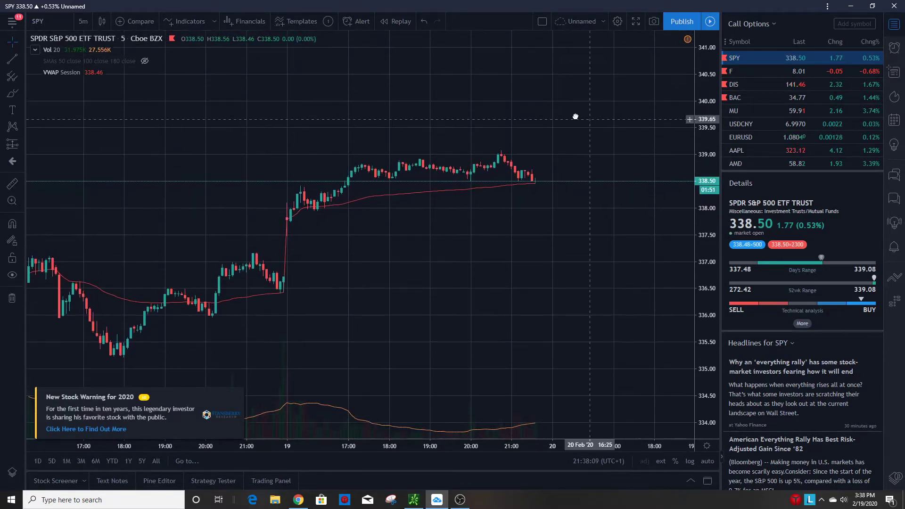
{"action": "left_click_drag", "start_coordinate": [325, 204], "coordinate": [288, 214]}
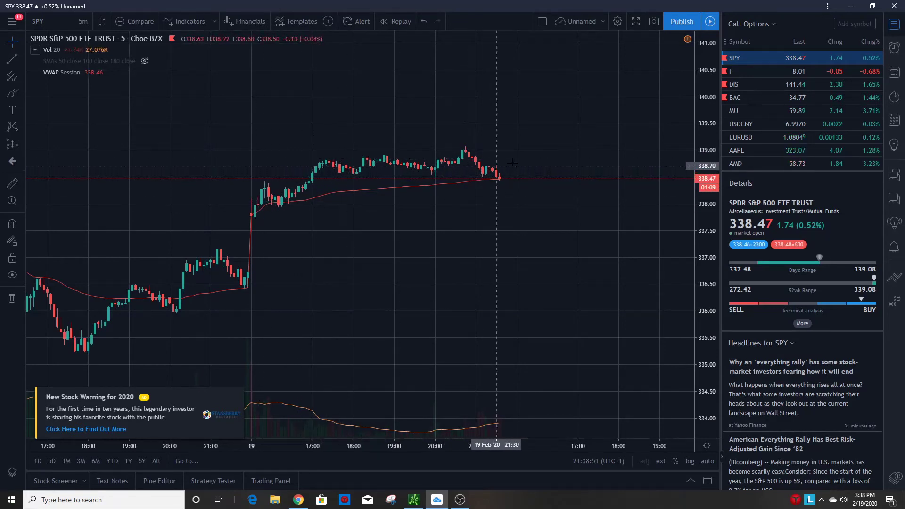
Zoom in and stretch the price scale on the latest 5-minute candles, roughly 18:15–21:45
{"action": "scroll", "coordinate": [378, 140], "scroll_direction": "up", "scroll_amount": 2}
{"action": "scroll", "coordinate": [378, 140], "scroll_direction": "up", "scroll_amount": 3}
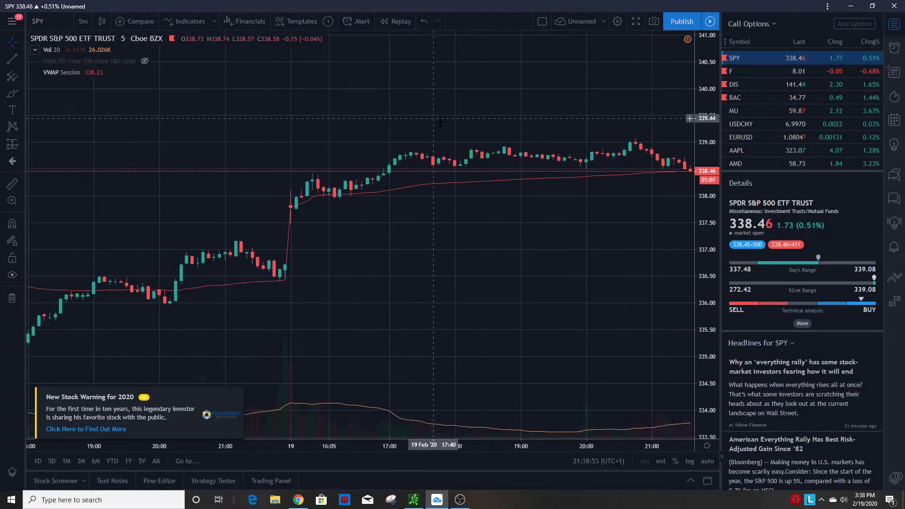
{"action": "left_click_drag", "start_coordinate": [706, 301], "coordinate": [617, 202]}
{"action": "left_click_drag", "start_coordinate": [688, 203], "coordinate": [616, 245]}
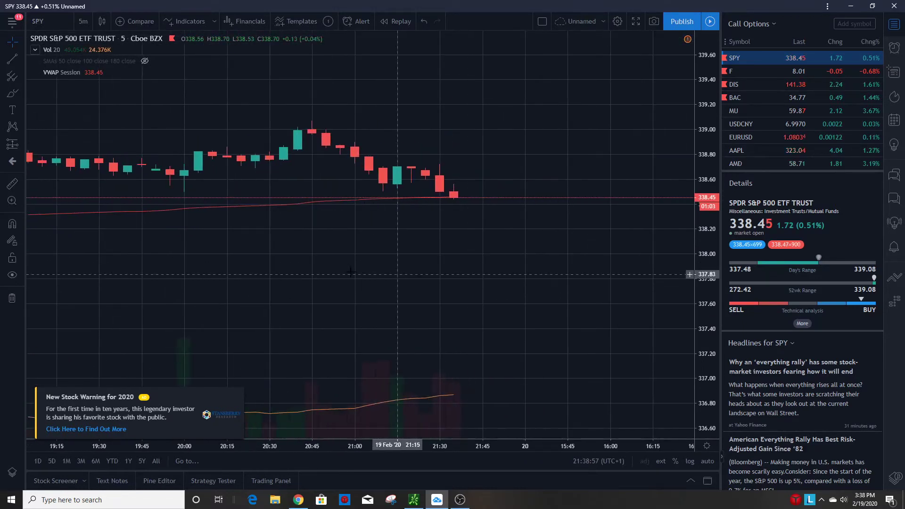
{"action": "left_click_drag", "start_coordinate": [350, 271], "coordinate": [391, 268]}
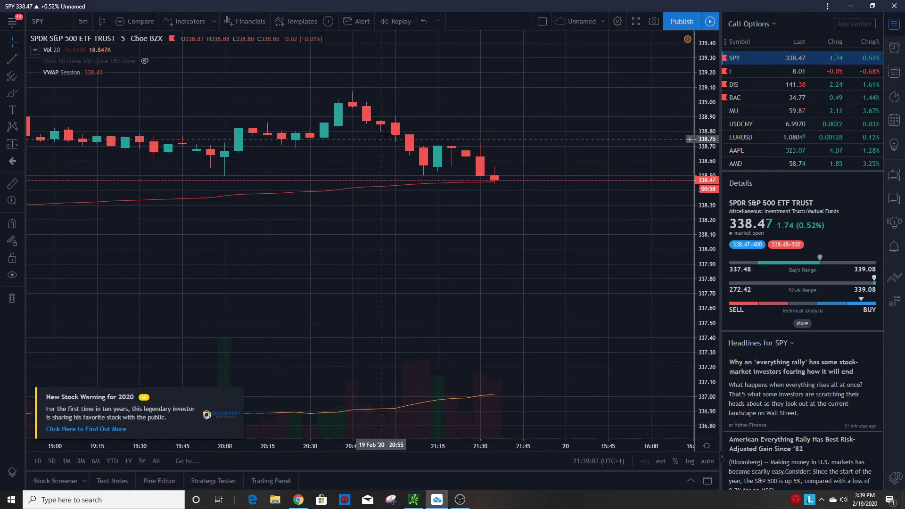
{"action": "left_click_drag", "start_coordinate": [430, 102], "coordinate": [454, 113]}
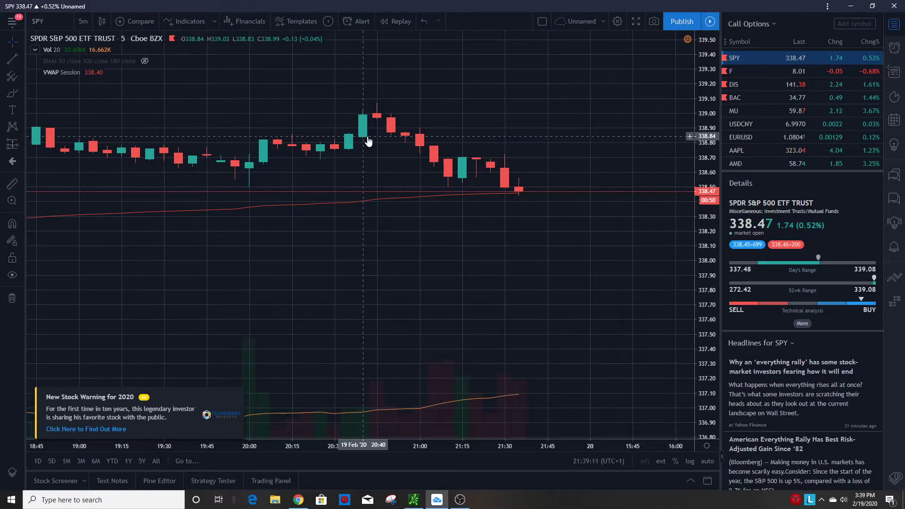
{"action": "scroll", "coordinate": [363, 122], "scroll_direction": "left", "scroll_amount": 5}
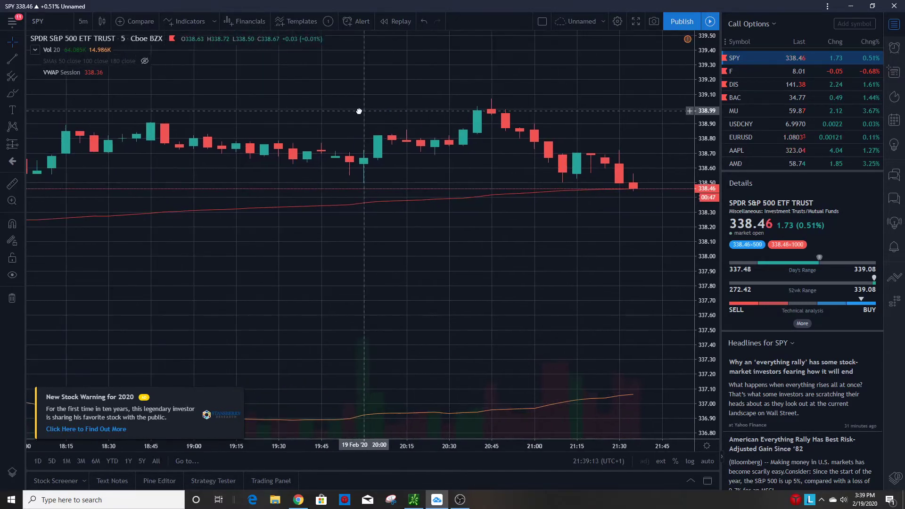
{"action": "left_click_drag", "start_coordinate": [359, 111], "coordinate": [348, 107]}
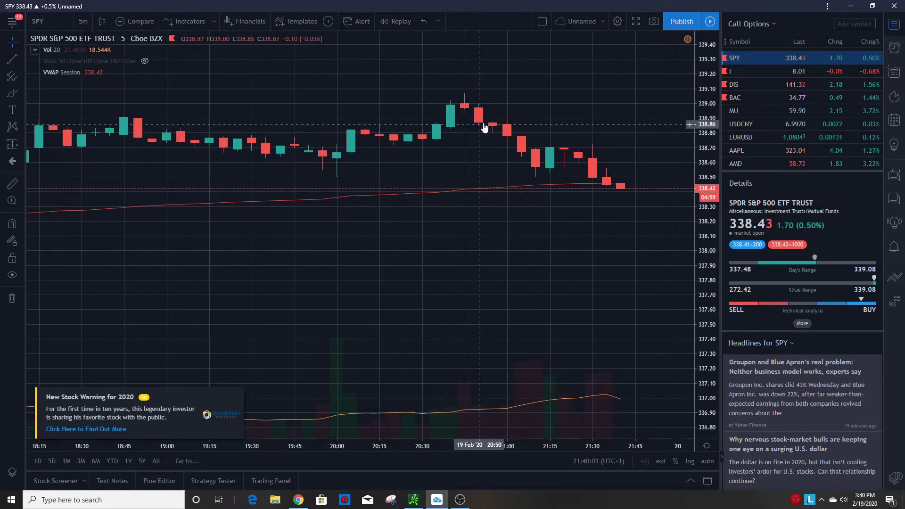
Zoom out the 5-minute chart until 18 February's candles appear beside today's
{"action": "scroll", "coordinate": [467, 115], "scroll_direction": "up", "scroll_amount": 3}
{"action": "left_click_drag", "start_coordinate": [467, 115], "coordinate": [421, 119]}
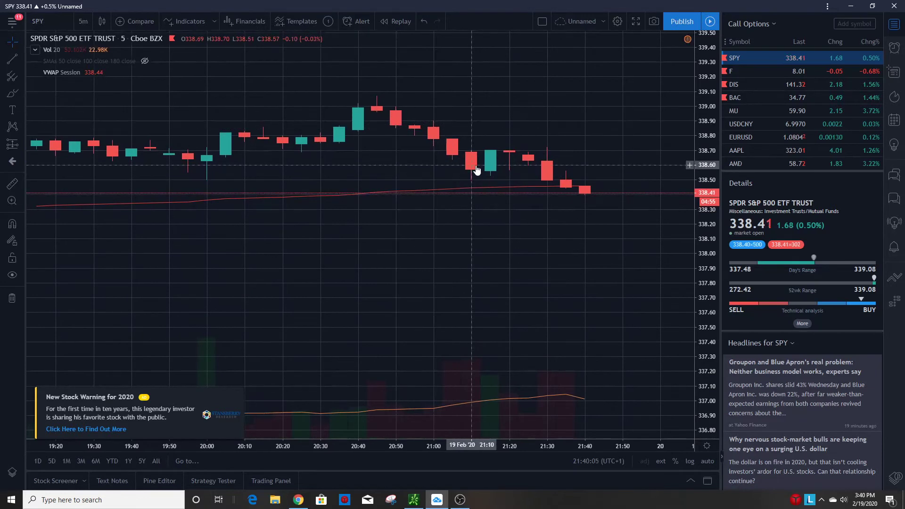
{"action": "scroll", "coordinate": [479, 168], "scroll_direction": "up", "scroll_amount": 2}
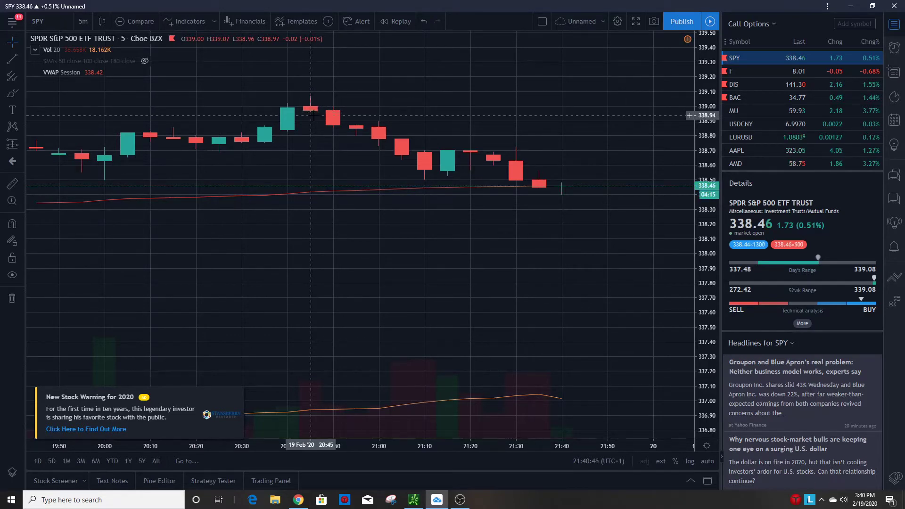
{"action": "scroll", "coordinate": [438, 167], "scroll_direction": "down", "scroll_amount": 2}
{"action": "scroll", "coordinate": [442, 166], "scroll_direction": "down", "scroll_amount": 4}
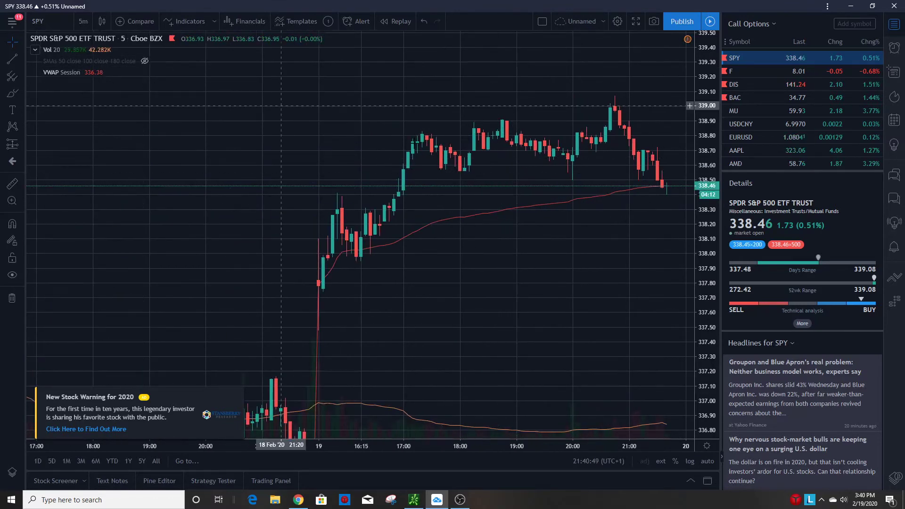
Change to 1-day candles spanning mid-December 2019 to 19 February 2020
{"action": "left_click", "coordinate": [82, 22]}
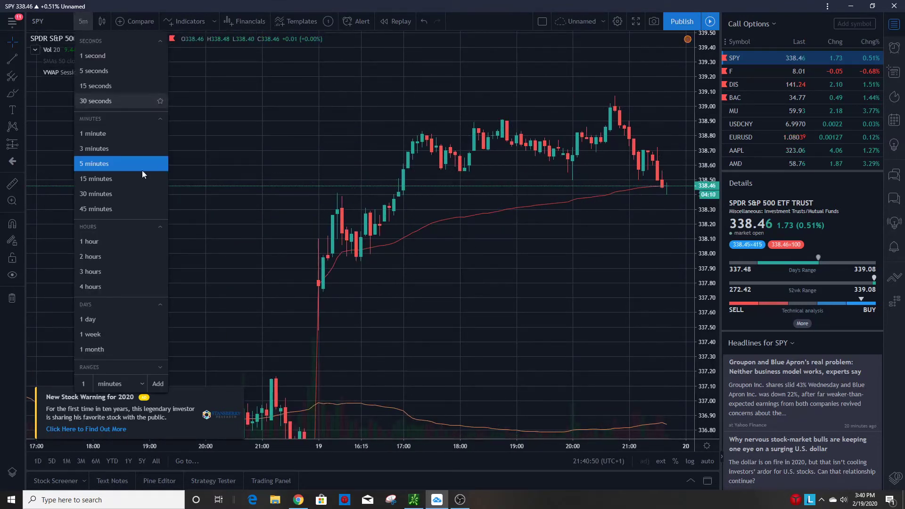
{"action": "left_click", "coordinate": [103, 319]}
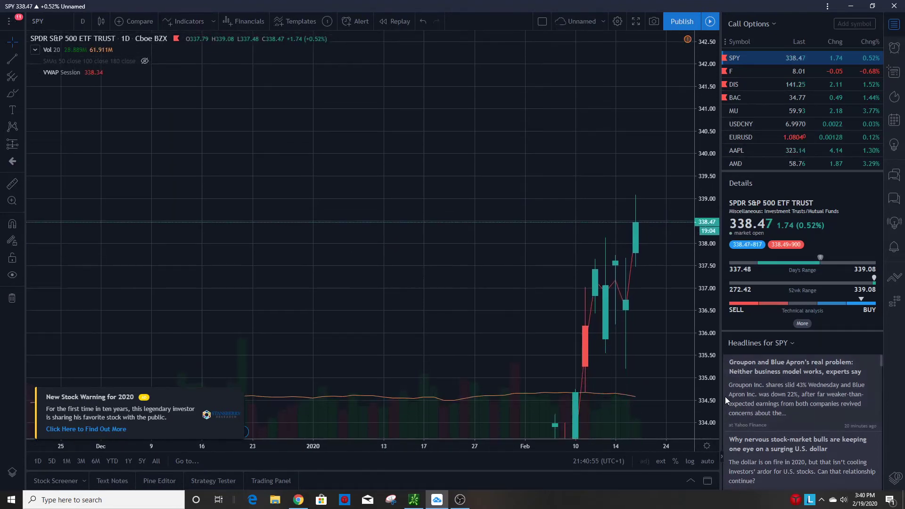
{"action": "scroll", "coordinate": [555, 157], "scroll_direction": "up", "scroll_amount": 4}
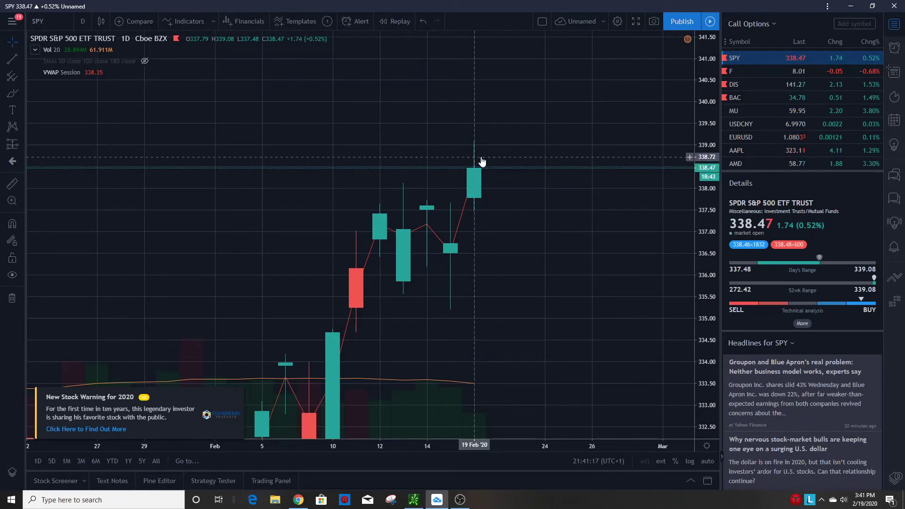
{"action": "scroll", "coordinate": [498, 172], "scroll_direction": "down", "scroll_amount": 5}
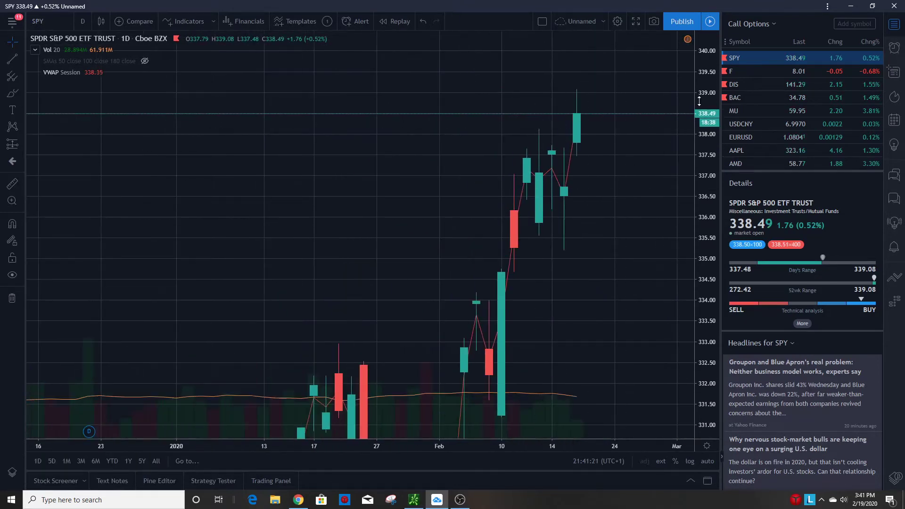
Switch SPY to 1-hour candles and pan toward the latest bars
{"action": "left_click", "coordinate": [82, 21]}
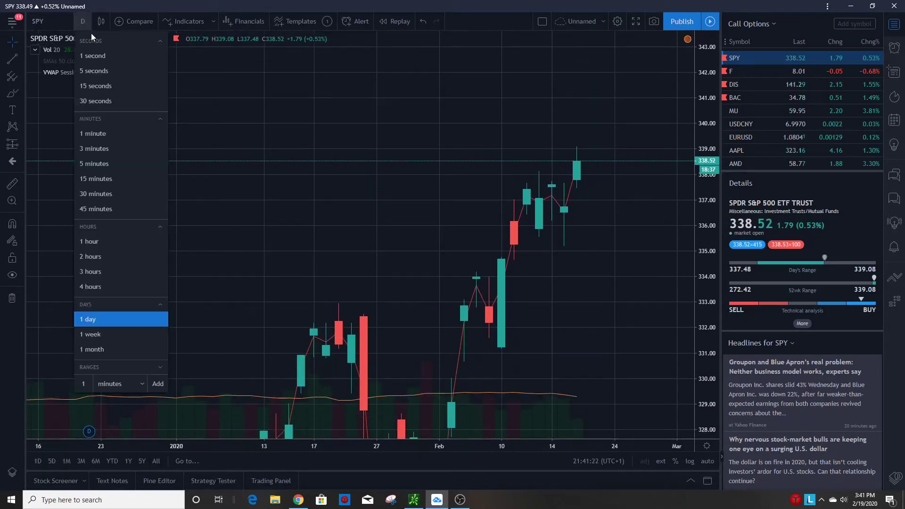
{"action": "left_click", "coordinate": [94, 242]}
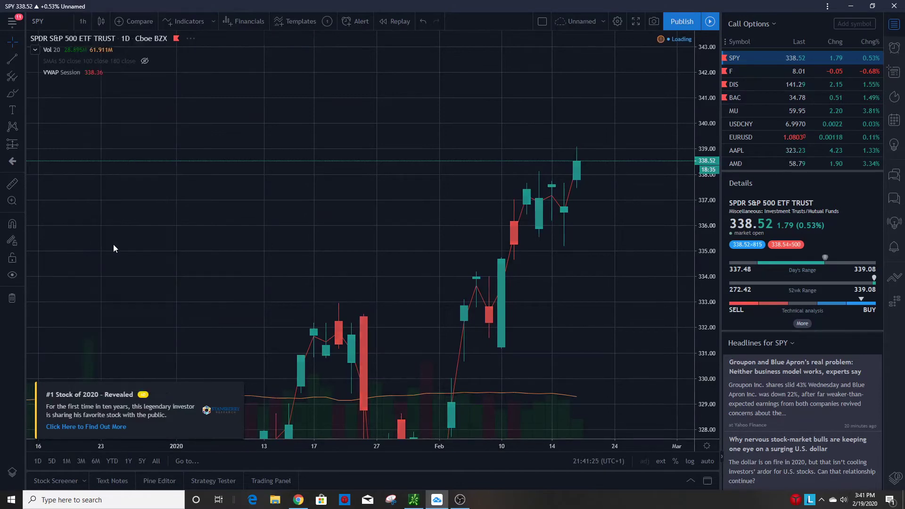
{"action": "scroll", "coordinate": [661, 233], "scroll_direction": "down", "scroll_amount": 5}
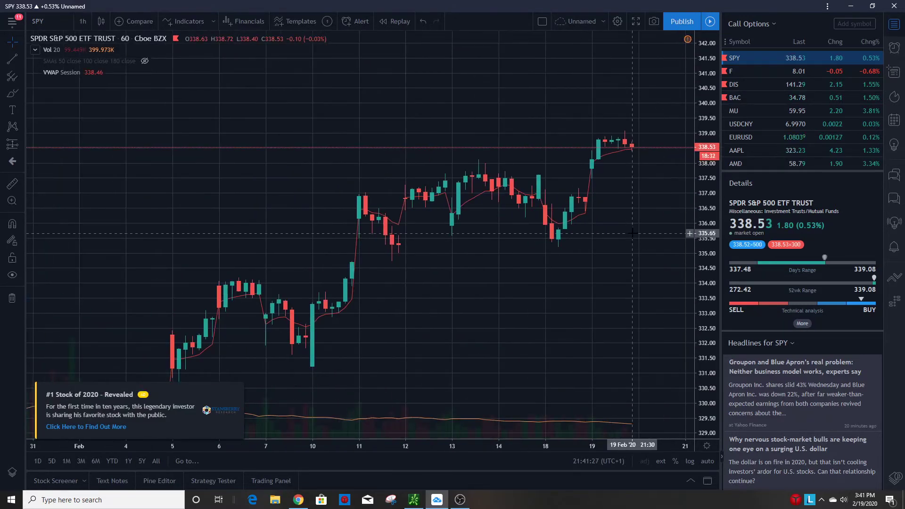
{"action": "left_click_drag", "start_coordinate": [558, 195], "coordinate": [529, 183]}
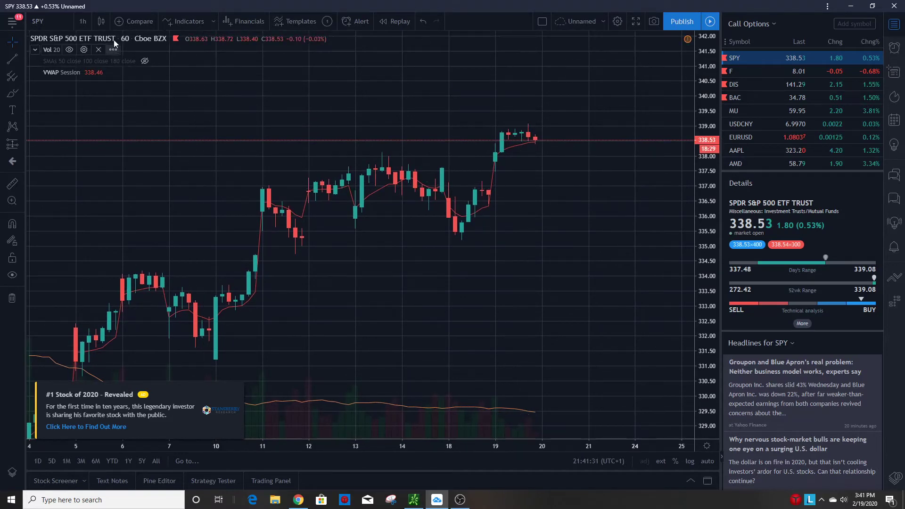
Return to 1-day candles, zoom out and pan back to show August onward
{"action": "left_click", "coordinate": [84, 21]}
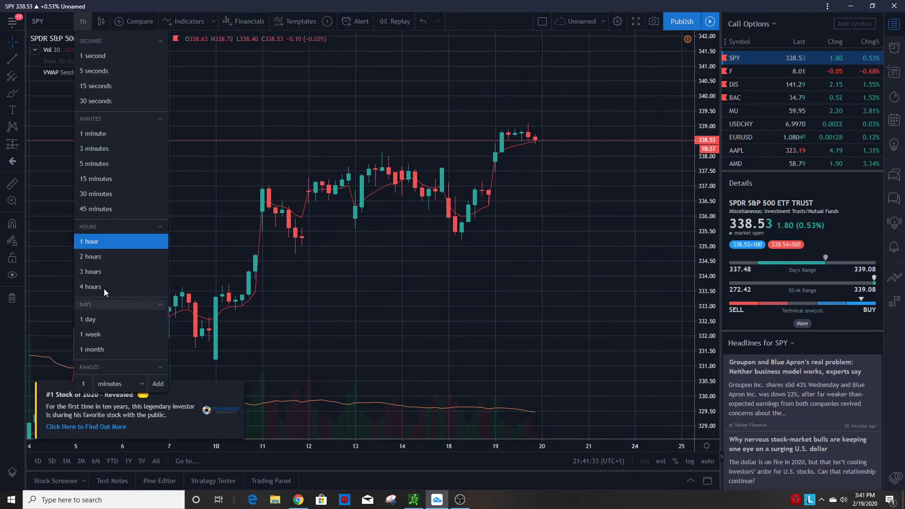
{"action": "left_click", "coordinate": [99, 314]}
{"action": "scroll", "coordinate": [689, 166], "scroll_direction": "down", "scroll_amount": 5}
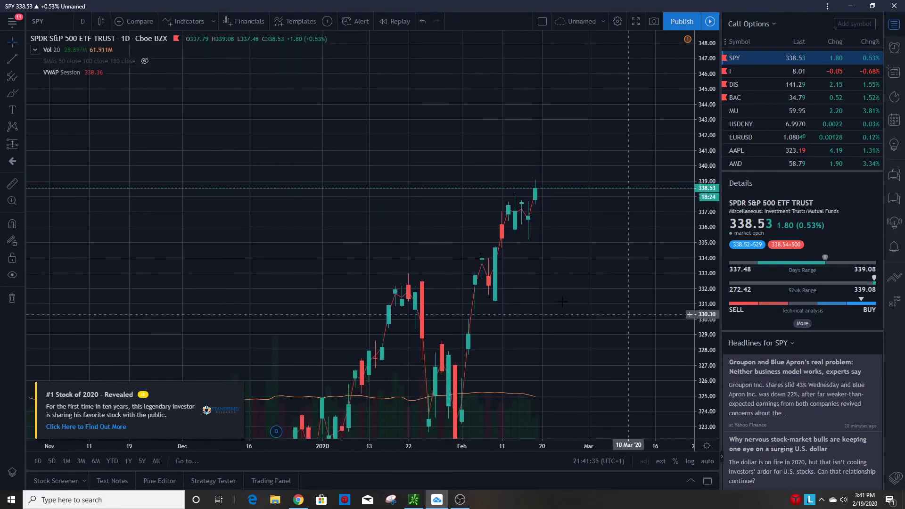
{"action": "left_click_drag", "start_coordinate": [604, 287], "coordinate": [554, 282]}
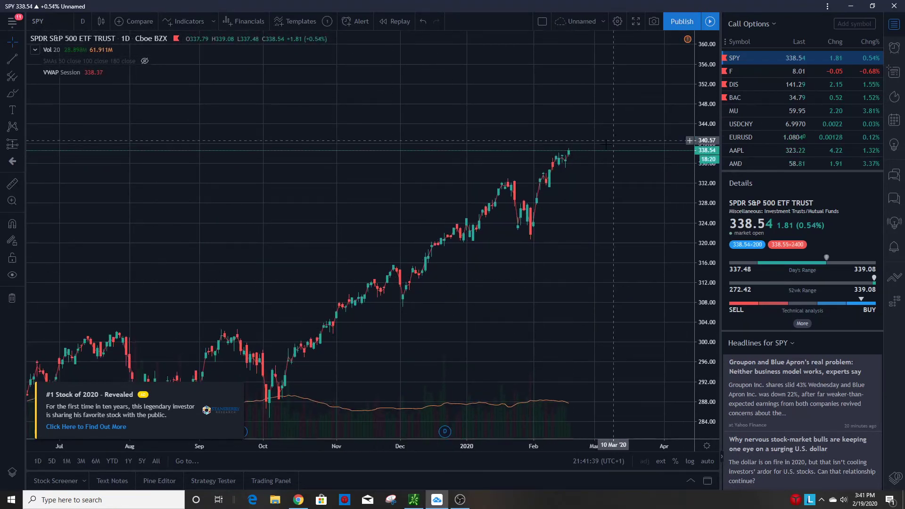
{"action": "left_click_drag", "start_coordinate": [561, 236], "coordinate": [393, 210]}
{"action": "left_click", "coordinate": [86, 22]}
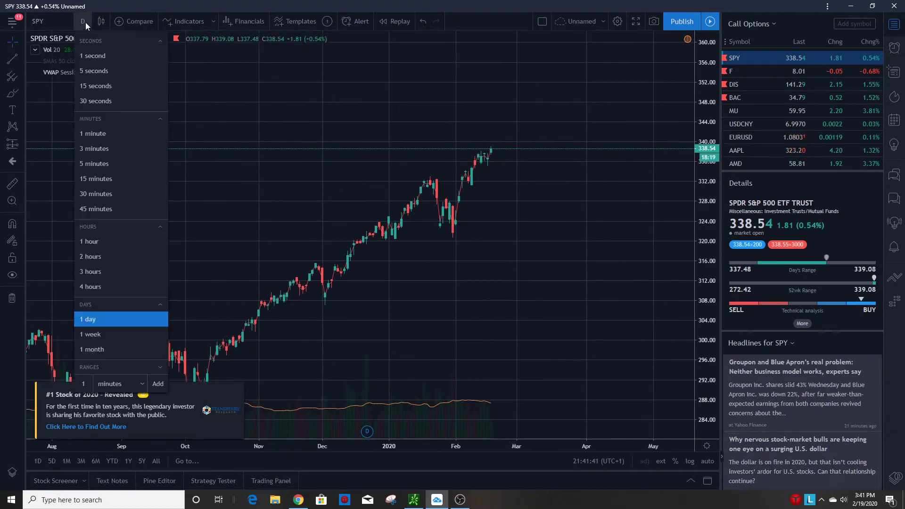
View SPY on 1-minute bars, panning to earlier bars, then on 15-minute candles
{"action": "left_click", "coordinate": [107, 137]}
{"action": "left_click_drag", "start_coordinate": [698, 119], "coordinate": [497, 142]}
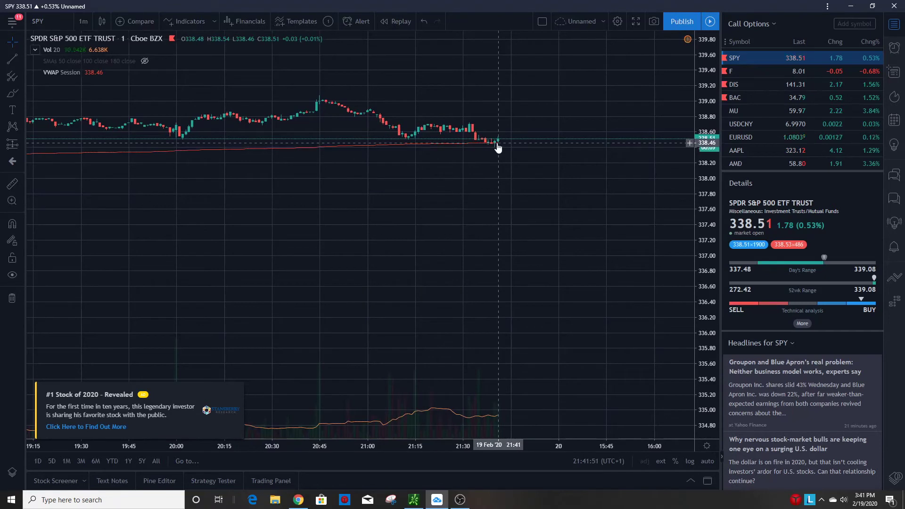
{"action": "left_click", "coordinate": [81, 22]}
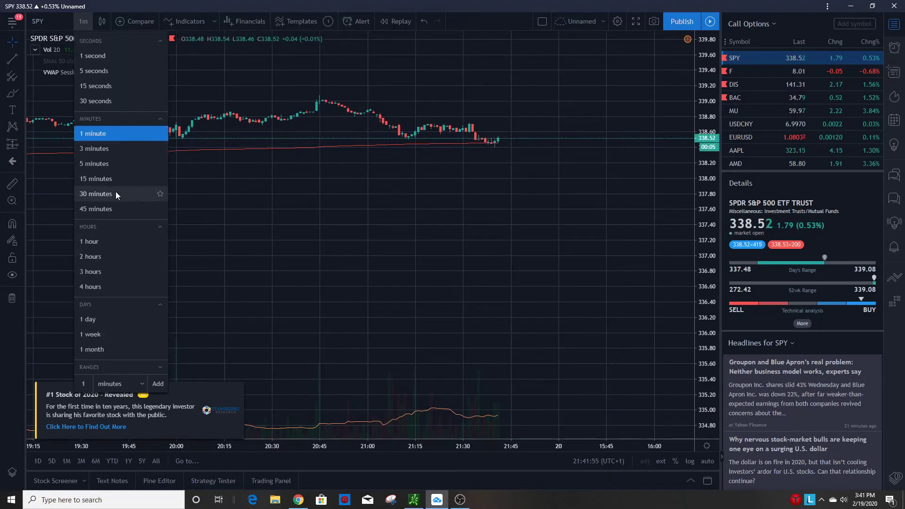
{"action": "left_click", "coordinate": [92, 179]}
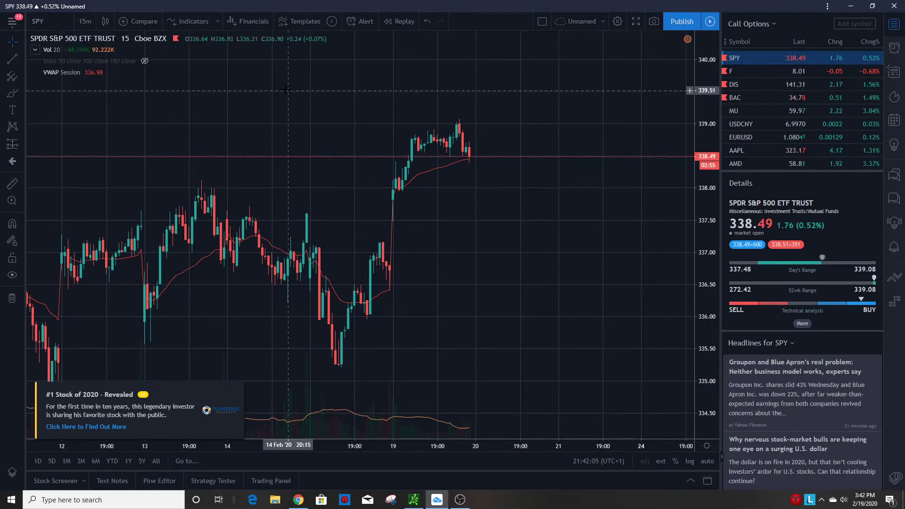
{"action": "mouse_move", "coordinate": [101, 50]}
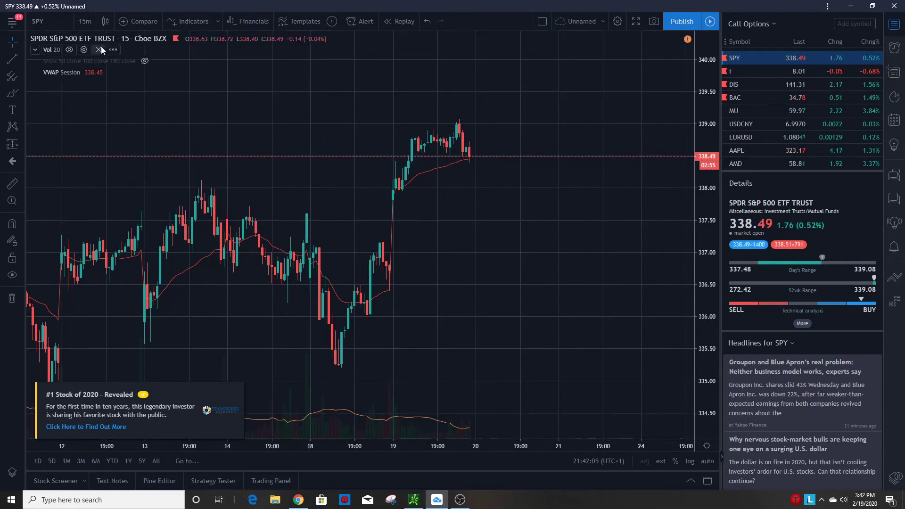
{"action": "left_click", "coordinate": [84, 24]}
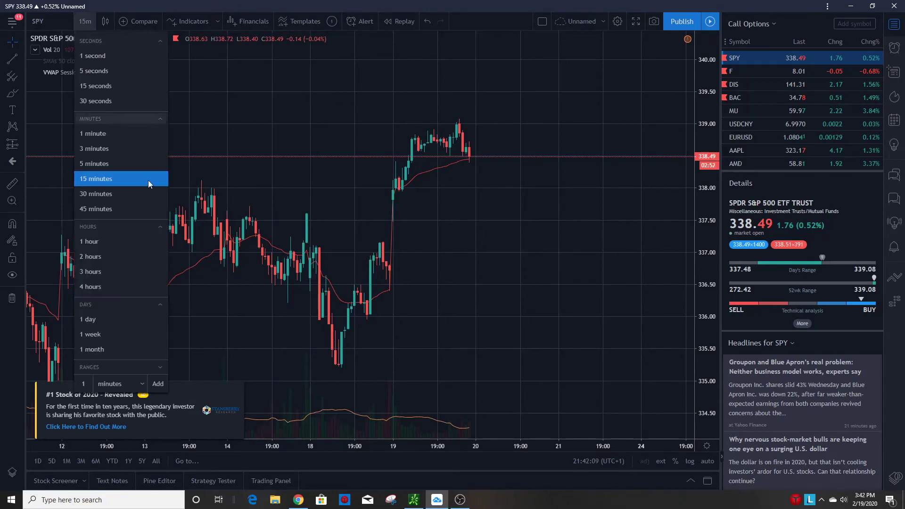
Return to daily candles and pan back to reveal earlier weeks to late December
{"action": "left_click", "coordinate": [106, 323]}
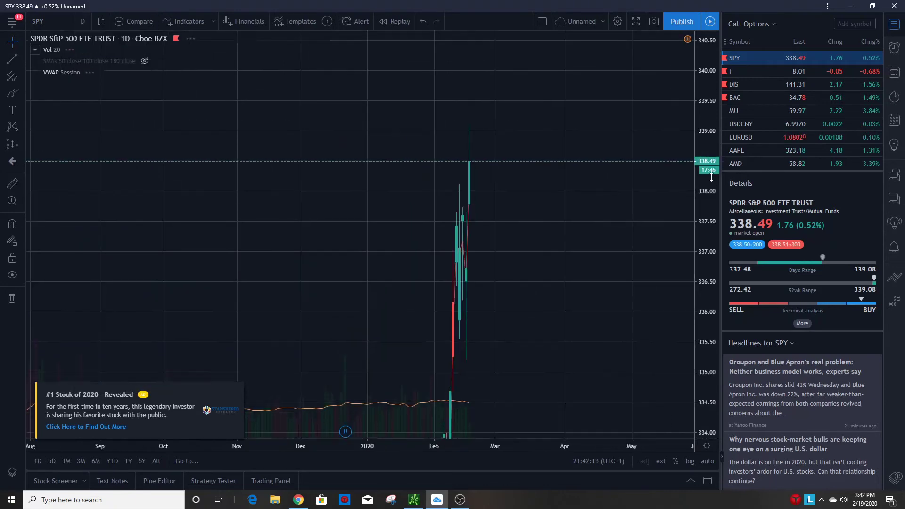
{"action": "scroll", "coordinate": [599, 290], "scroll_direction": "up", "scroll_amount": 5}
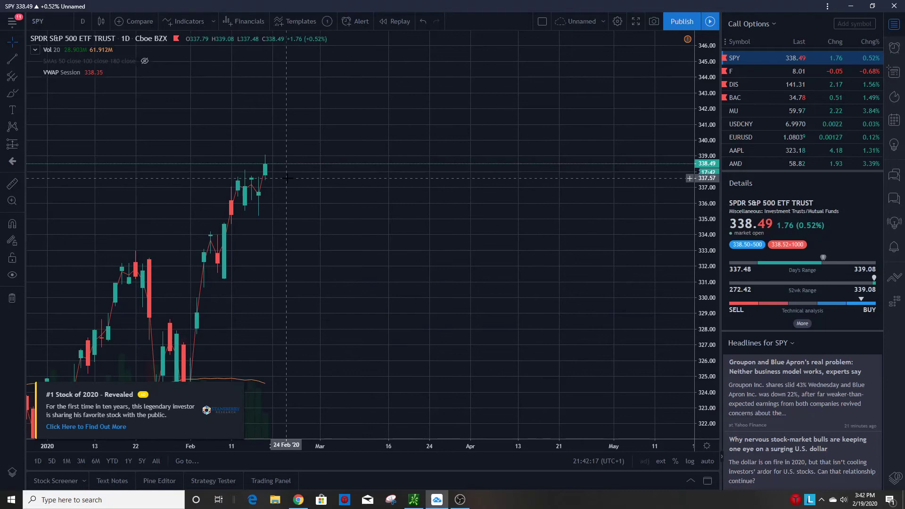
{"action": "scroll", "coordinate": [282, 177], "scroll_direction": "up", "scroll_amount": 5}
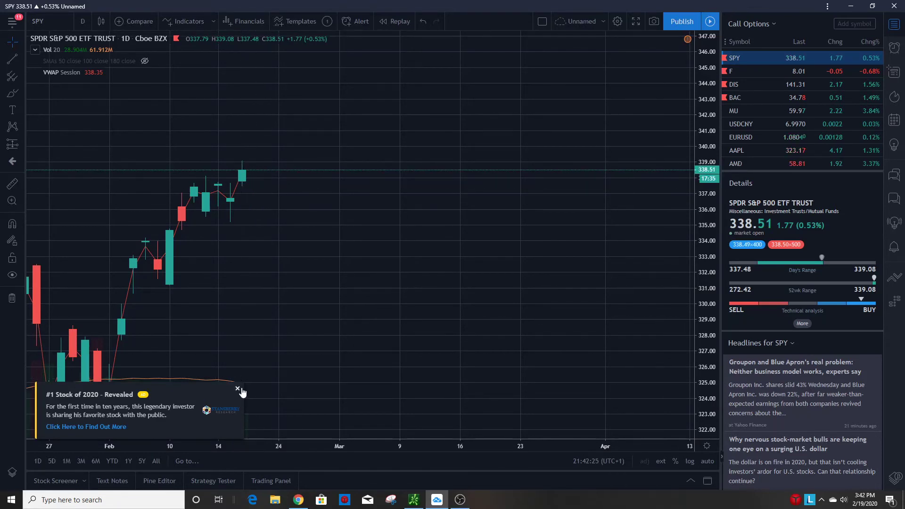
{"action": "left_click_drag", "start_coordinate": [262, 269], "coordinate": [463, 247]}
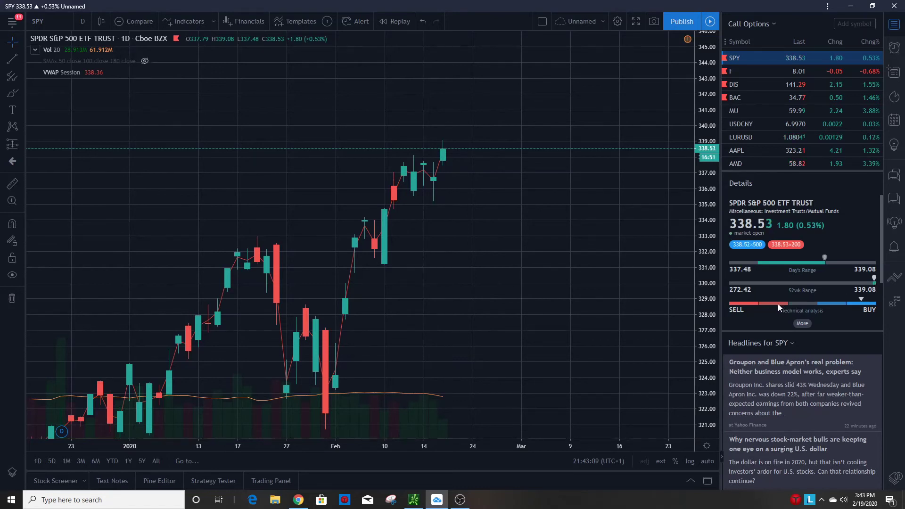
Review SPY's full technical analysis summary, then close it
{"action": "left_click", "coordinate": [802, 324]}
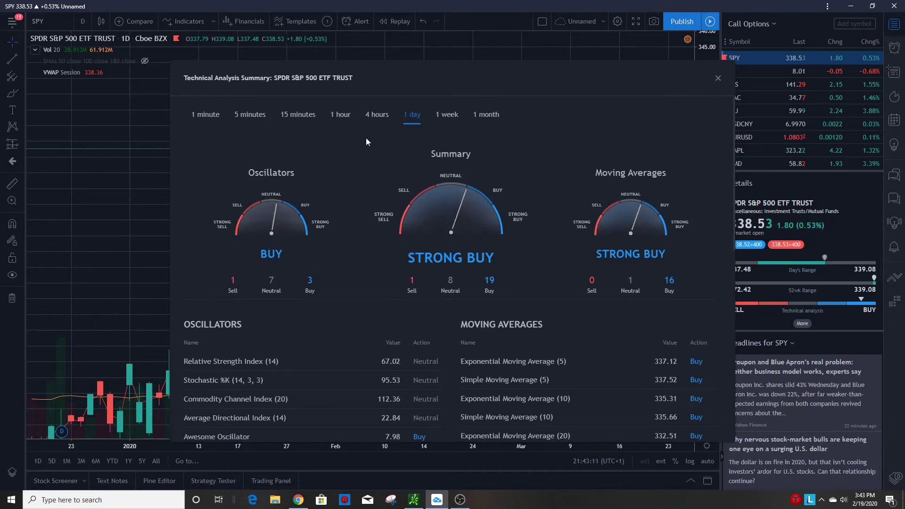
{"action": "scroll", "coordinate": [431, 260], "scroll_direction": "down", "scroll_amount": 4}
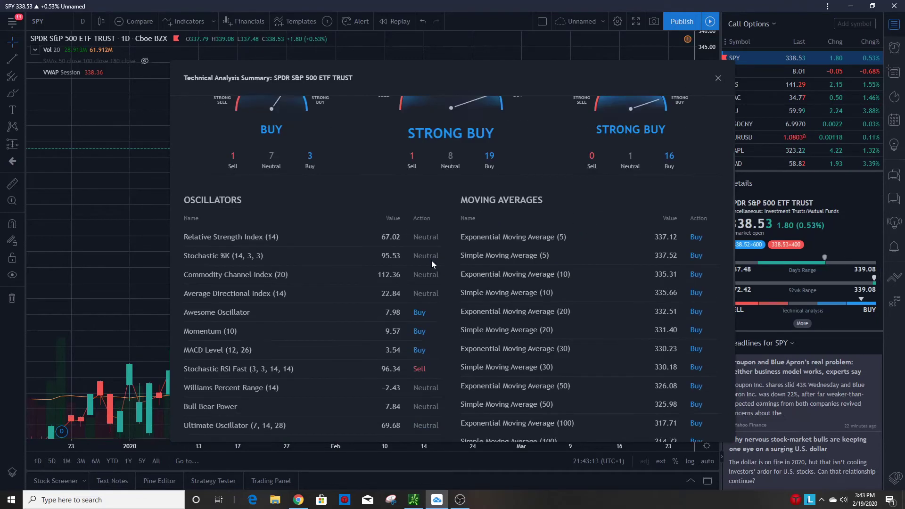
{"action": "scroll", "coordinate": [431, 262], "scroll_direction": "up", "scroll_amount": 4}
{"action": "left_click", "coordinate": [718, 78]}
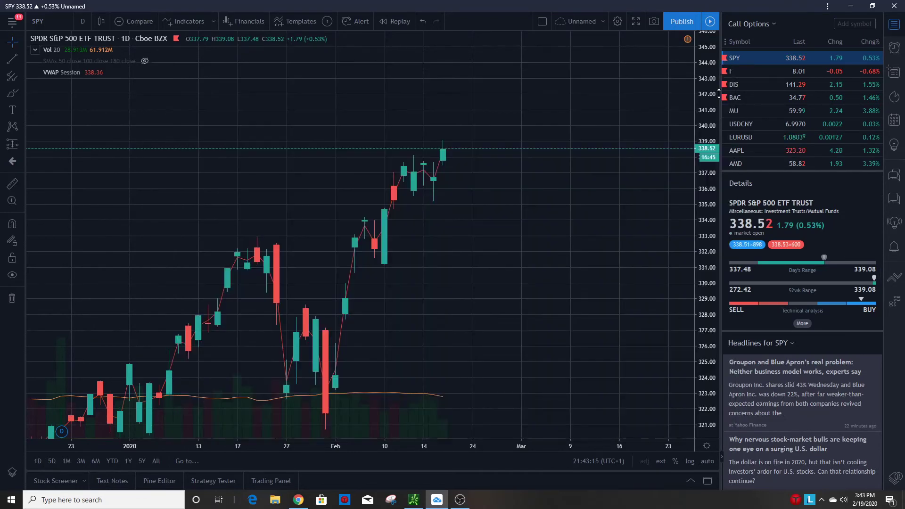
Pan the SPY daily chart back to show mid-November 2019 through 19 February 2020
{"action": "left_click_drag", "start_coordinate": [450, 236], "coordinate": [514, 222]}
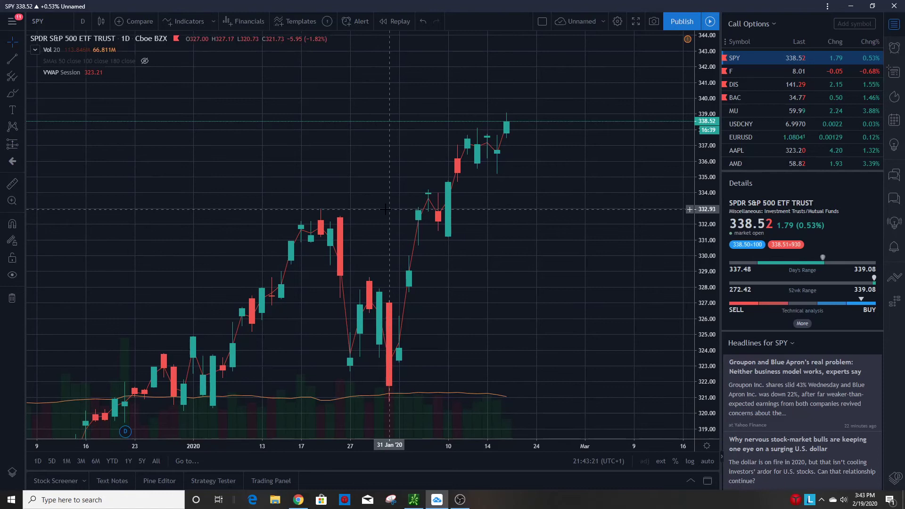
{"action": "left_click_drag", "start_coordinate": [611, 236], "coordinate": [592, 204]}
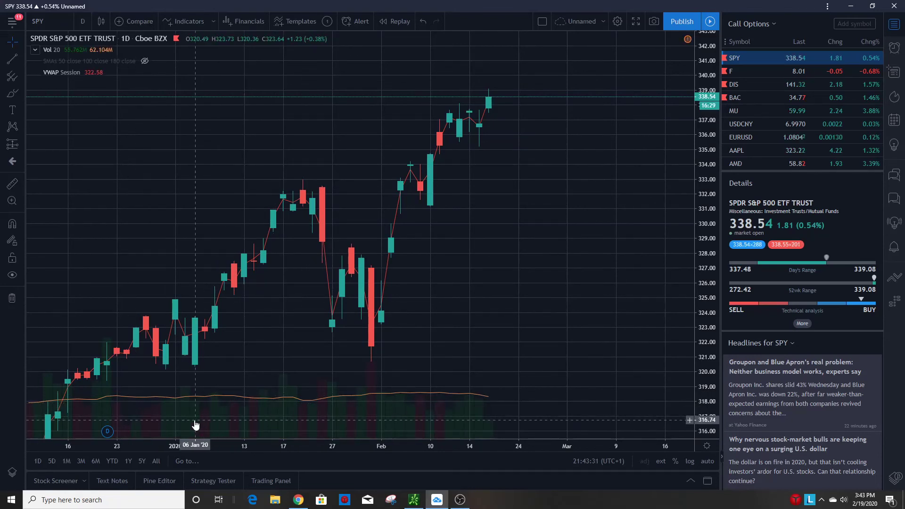
{"action": "left_click", "coordinate": [372, 429]}
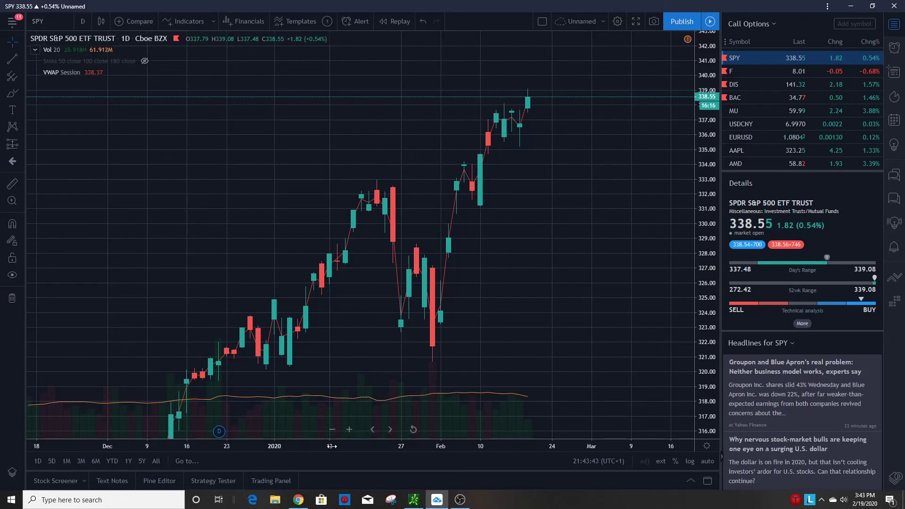
Switch the SPY chart to 1-hour candles
{"action": "left_click", "coordinate": [82, 21]}
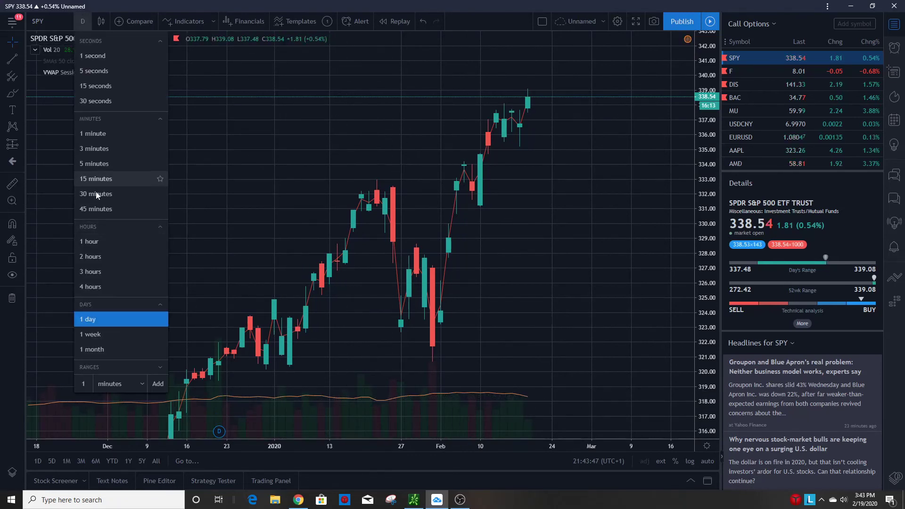
{"action": "left_click", "coordinate": [97, 238]}
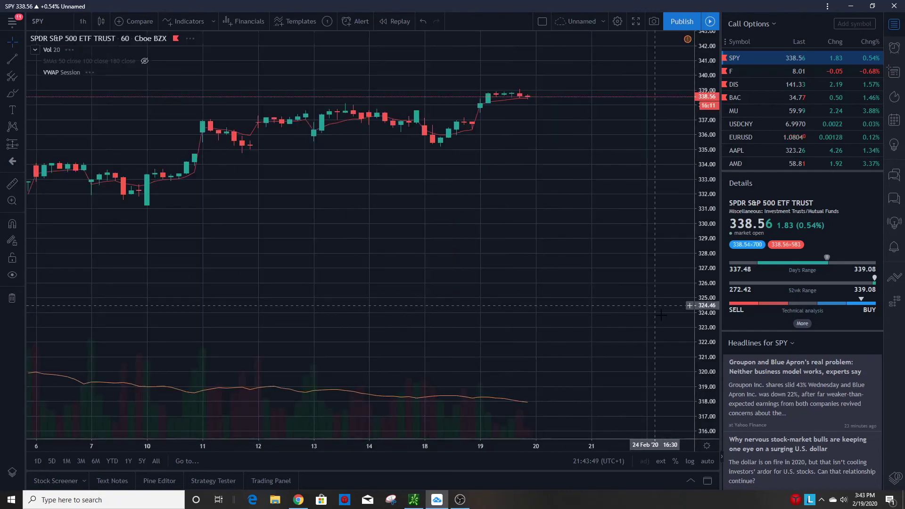
{"action": "scroll", "coordinate": [344, 330], "scroll_direction": "down", "scroll_amount": 3}
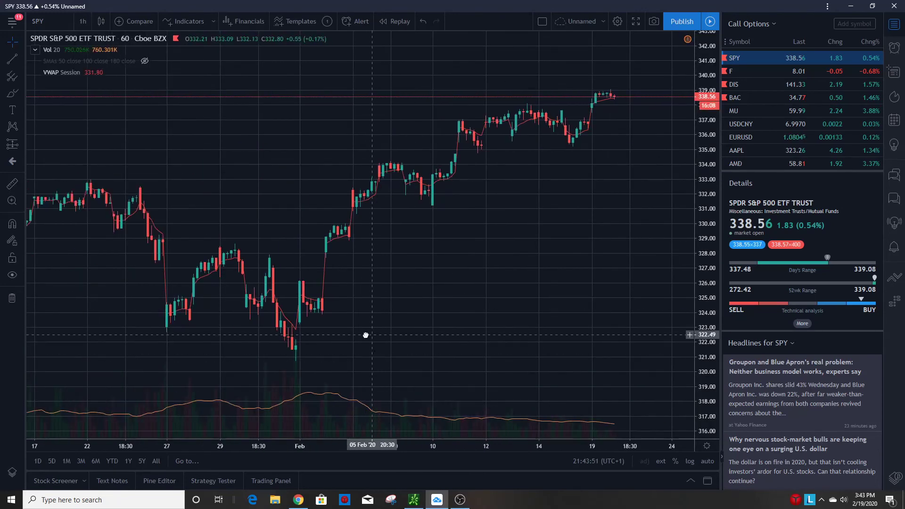
Pan the hourly chart to leave space after the latest bar and rescale the price axis
{"action": "left_click_drag", "start_coordinate": [364, 333], "coordinate": [340, 325]}
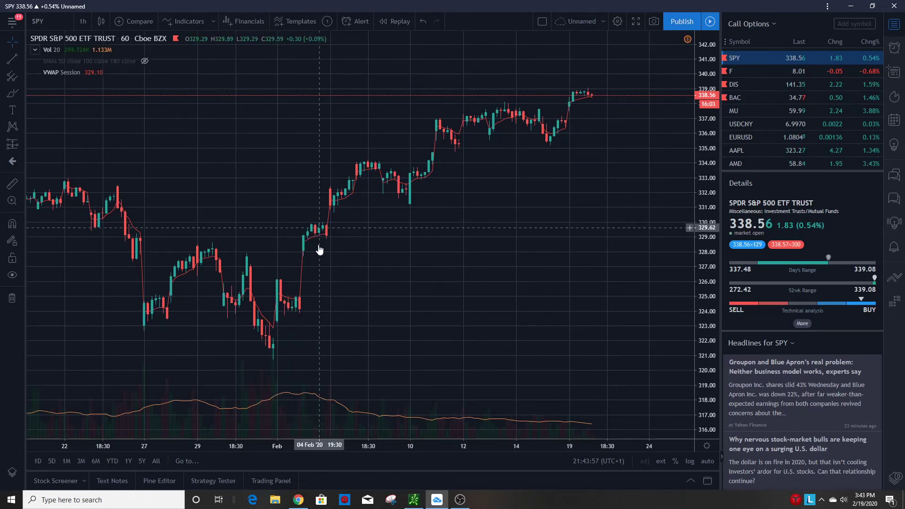
{"action": "left_click_drag", "start_coordinate": [532, 329], "coordinate": [462, 330]}
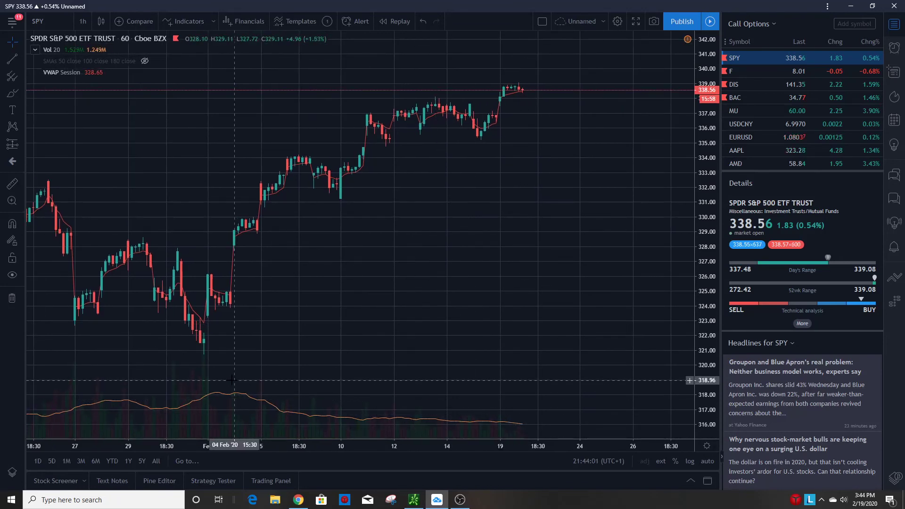
{"action": "scroll", "coordinate": [372, 361], "scroll_direction": "down", "scroll_amount": 5}
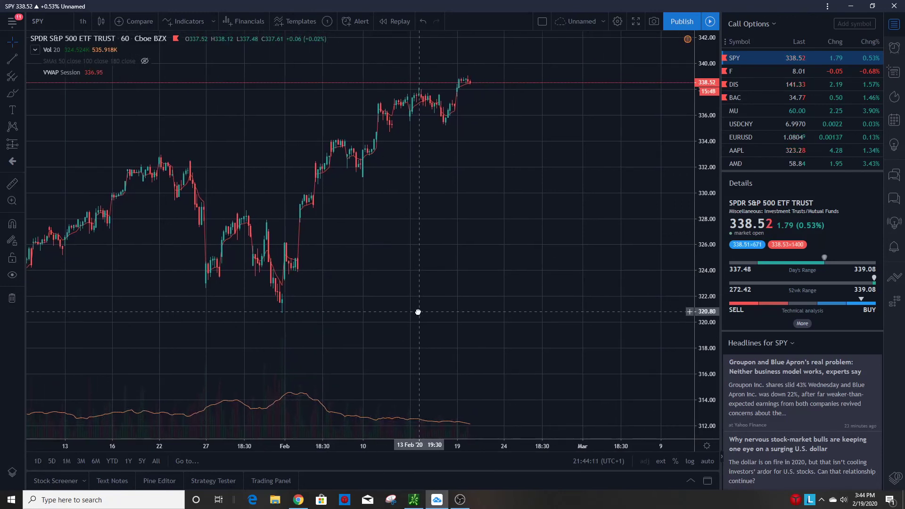
{"action": "left_click_drag", "start_coordinate": [712, 155], "coordinate": [712, 179]}
{"action": "left_click_drag", "start_coordinate": [475, 190], "coordinate": [491, 197]}
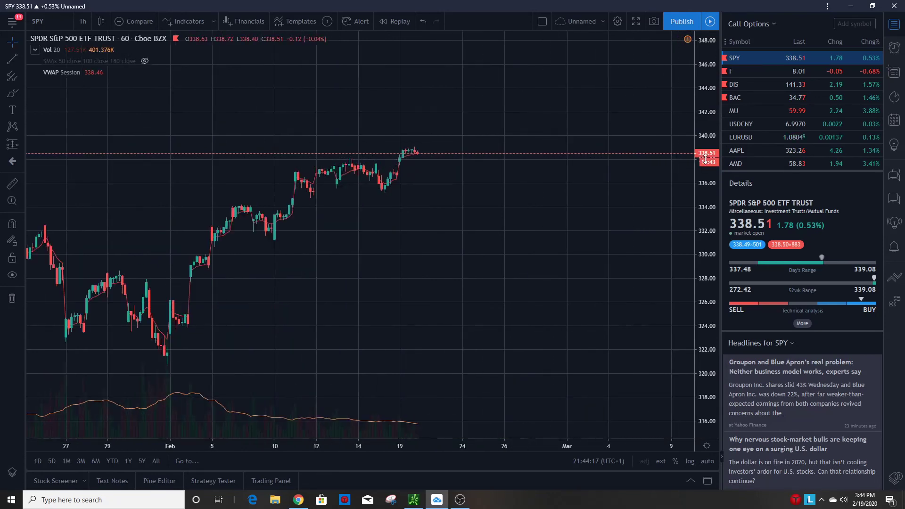
{"action": "scroll", "coordinate": [661, 160], "scroll_direction": "up", "scroll_amount": 2}
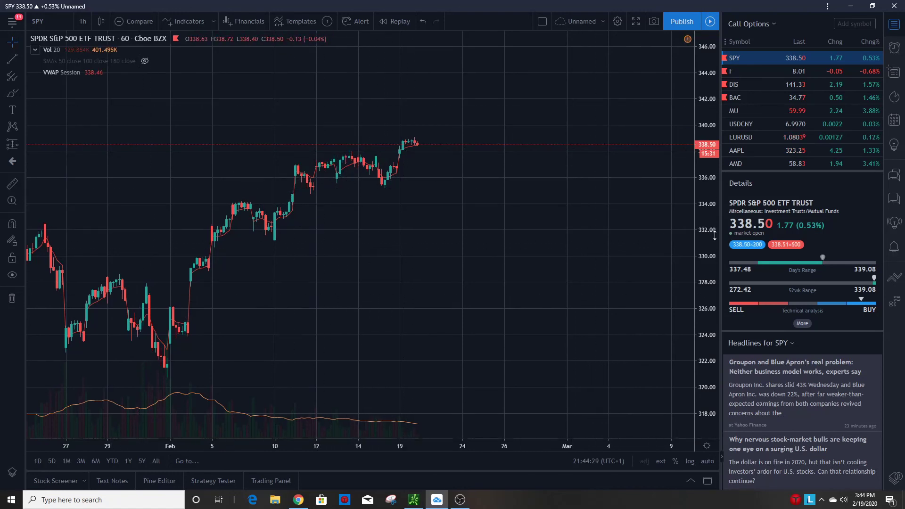
Stretch the price axis and frame the hourly chart on early February through 19 February 2020
{"action": "left_click_drag", "start_coordinate": [715, 235], "coordinate": [715, 222]}
{"action": "left_click_drag", "start_coordinate": [533, 283], "coordinate": [543, 282]}
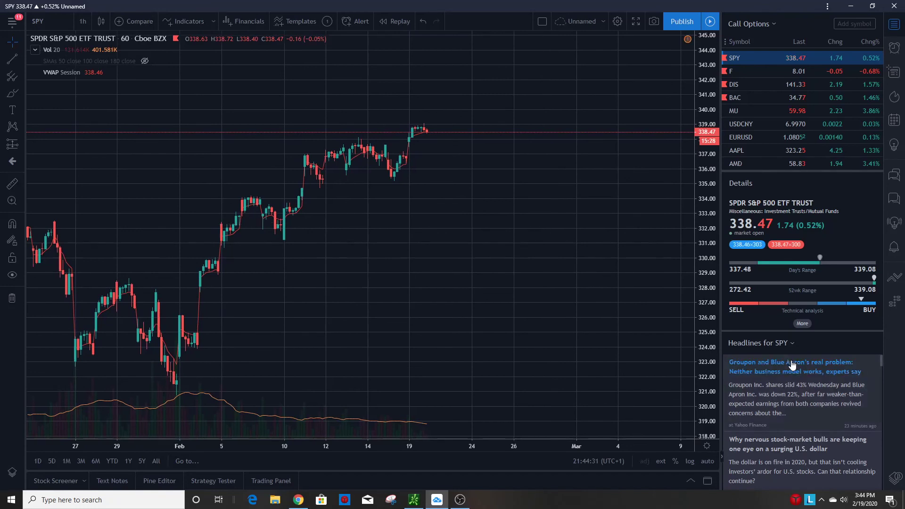
{"action": "scroll", "coordinate": [782, 377], "scroll_direction": "down", "scroll_amount": 1}
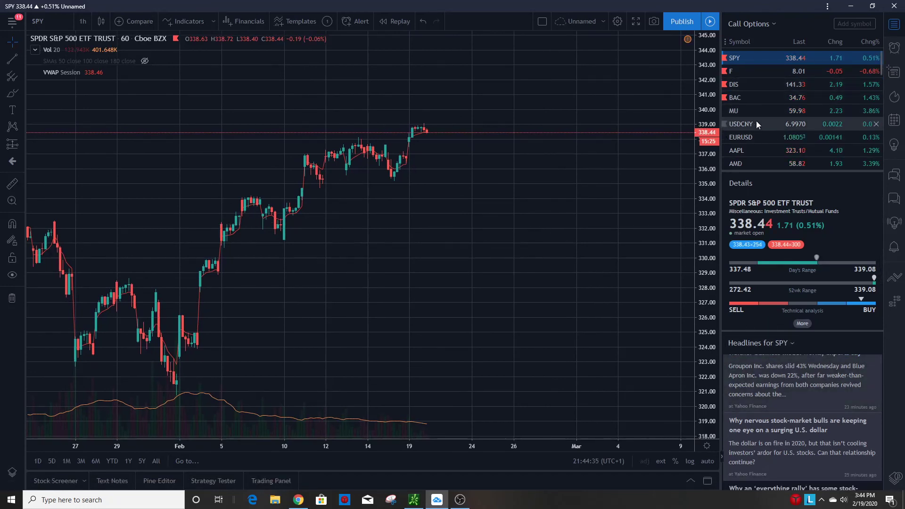
{"action": "scroll", "coordinate": [419, 221], "scroll_direction": "up", "scroll_amount": 5}
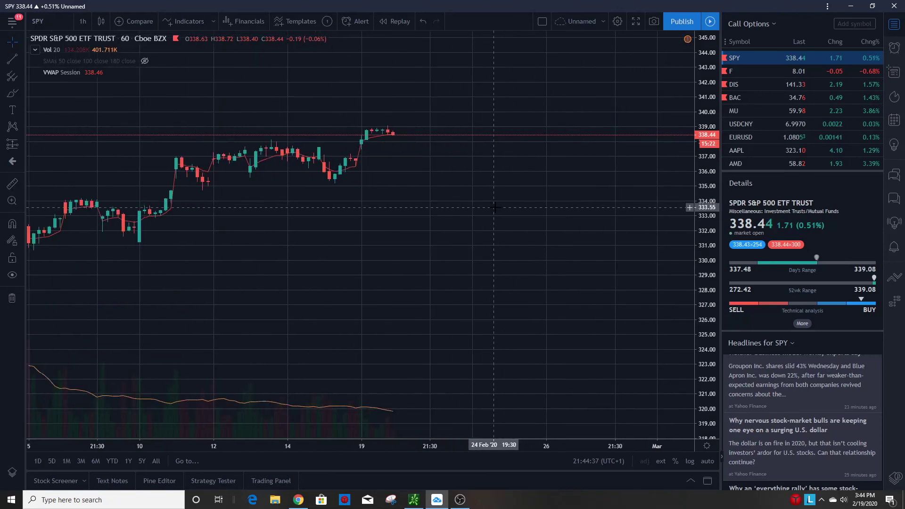
{"action": "left_click_drag", "start_coordinate": [393, 222], "coordinate": [492, 217]}
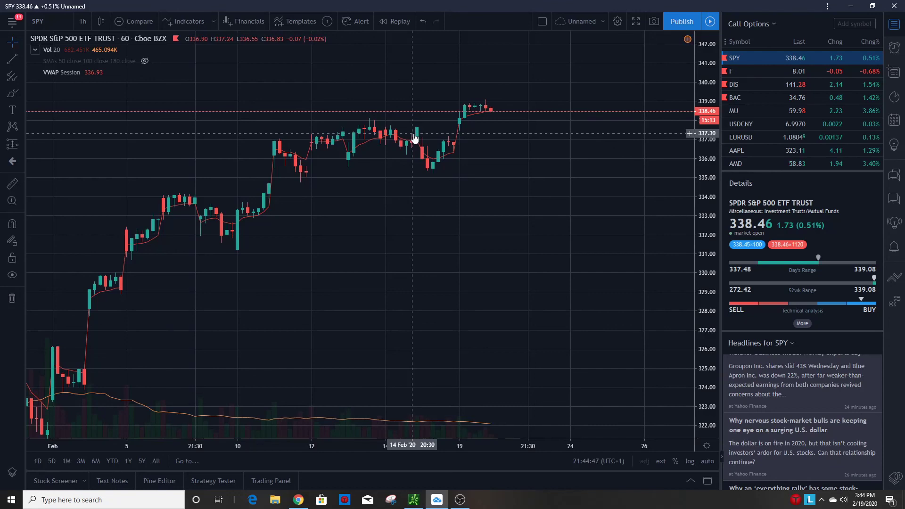
{"action": "scroll", "coordinate": [746, 377], "scroll_direction": "up", "scroll_amount": 1}
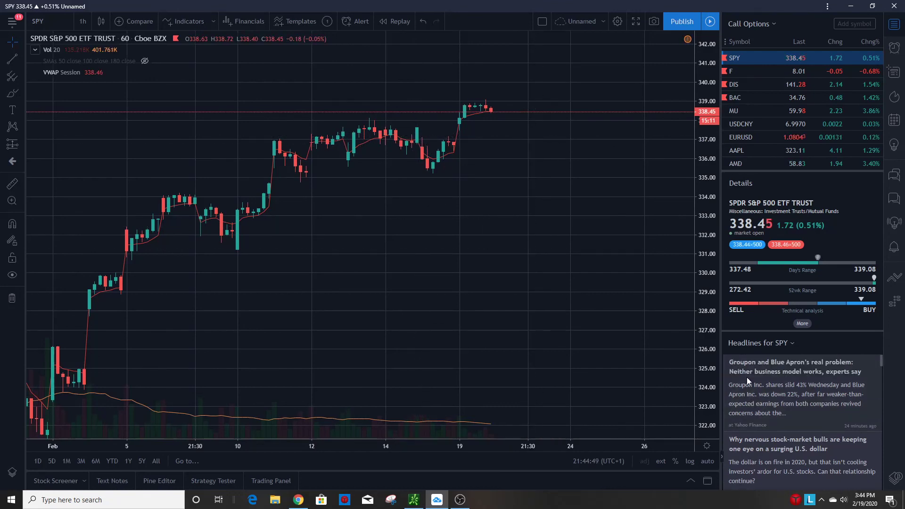
{"action": "scroll", "coordinate": [810, 392], "scroll_direction": "down", "scroll_amount": 5}
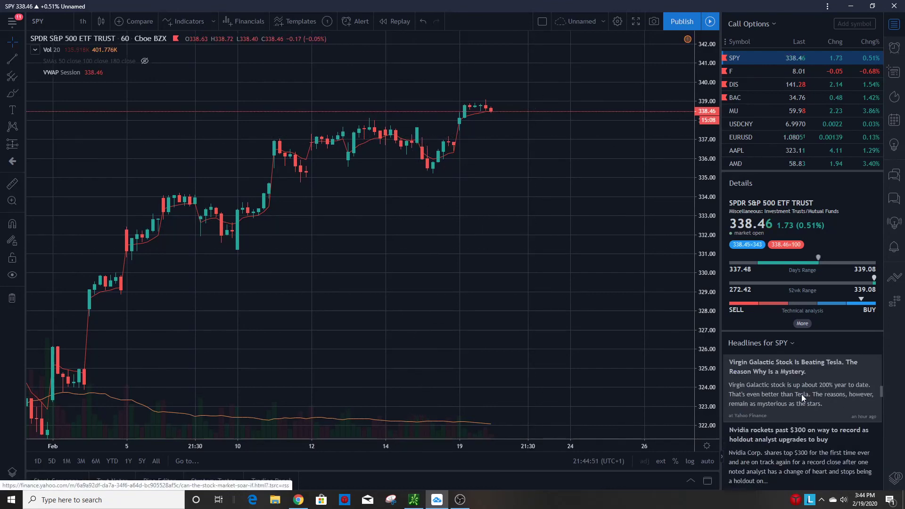
{"action": "left_click", "coordinate": [780, 71]}
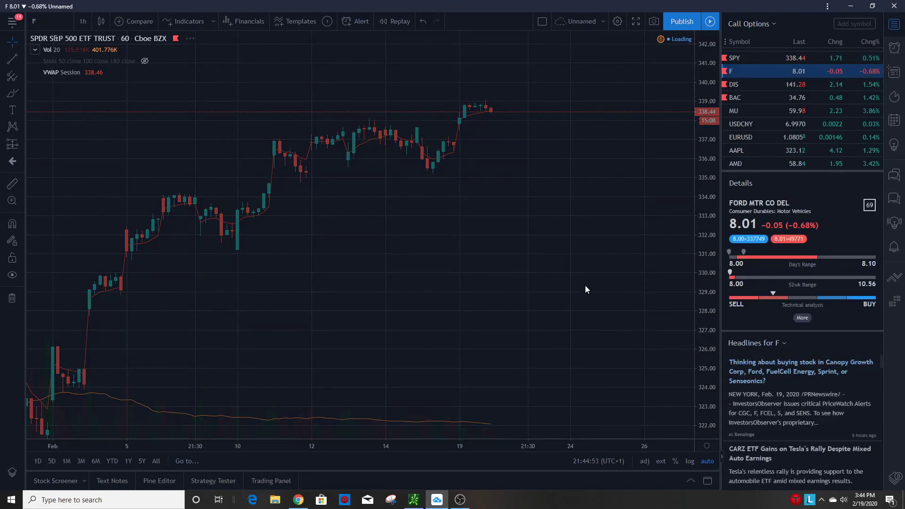
{"action": "left_click", "coordinate": [739, 57]}
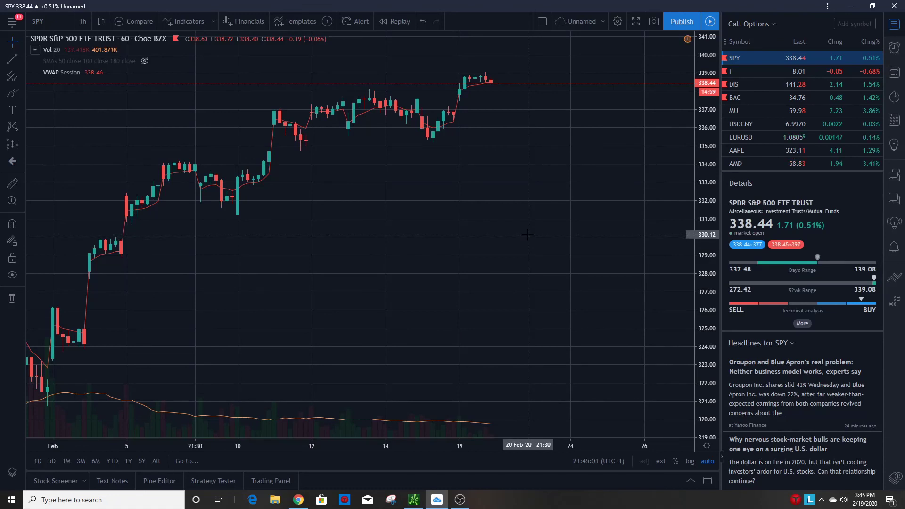
{"action": "left_click_drag", "start_coordinate": [549, 230], "coordinate": [525, 244]}
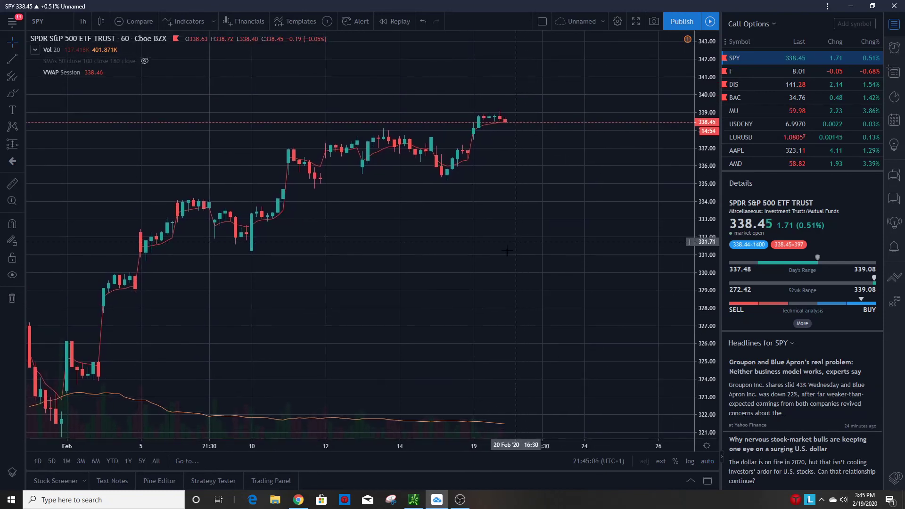
{"action": "left_click_drag", "start_coordinate": [485, 274], "coordinate": [491, 287]}
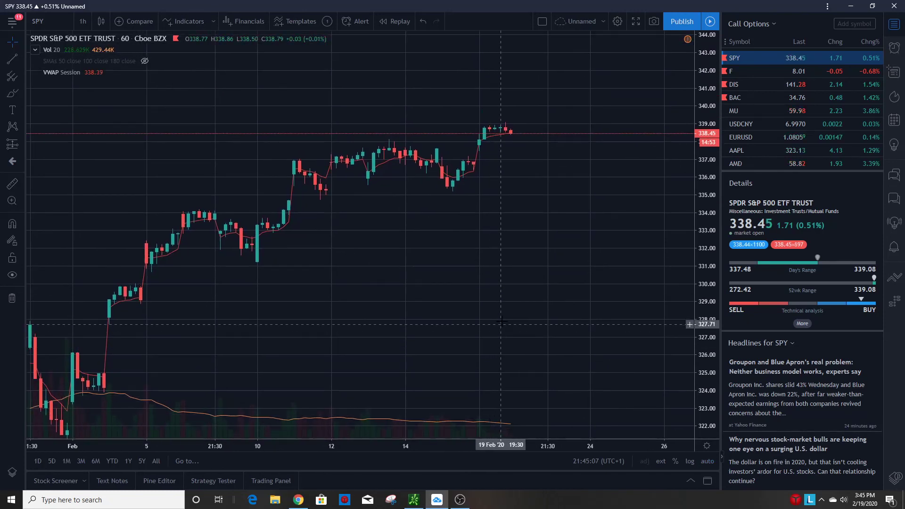
{"action": "left_click_drag", "start_coordinate": [436, 278], "coordinate": [414, 276]}
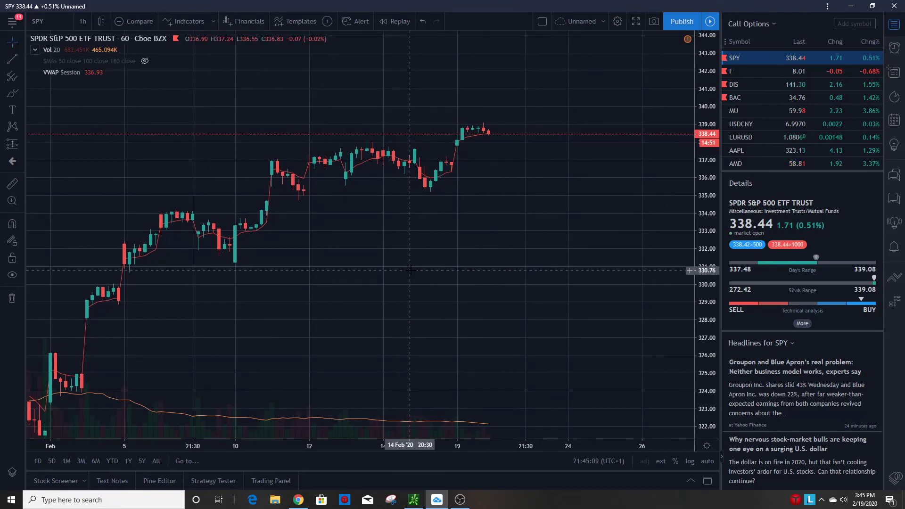